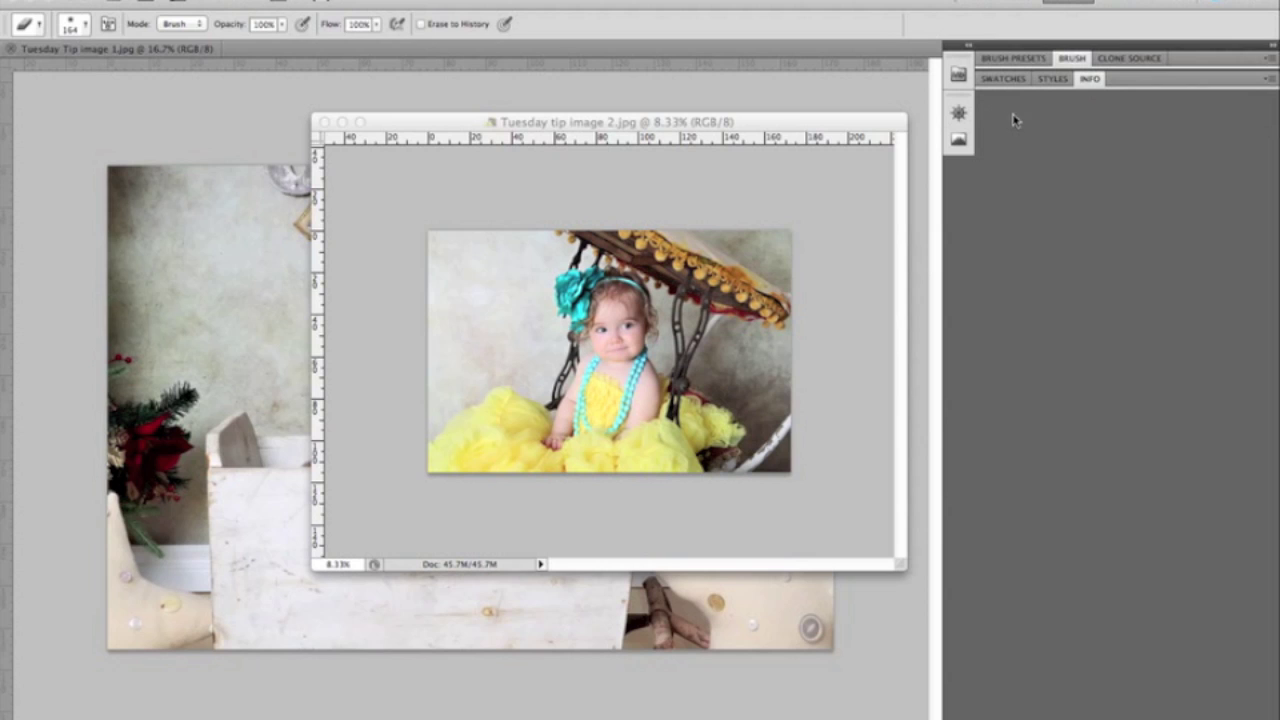
{"action": "left_click", "coordinate": [365, 1]}
{"action": "mouse_move", "coordinate": [312, 1]}
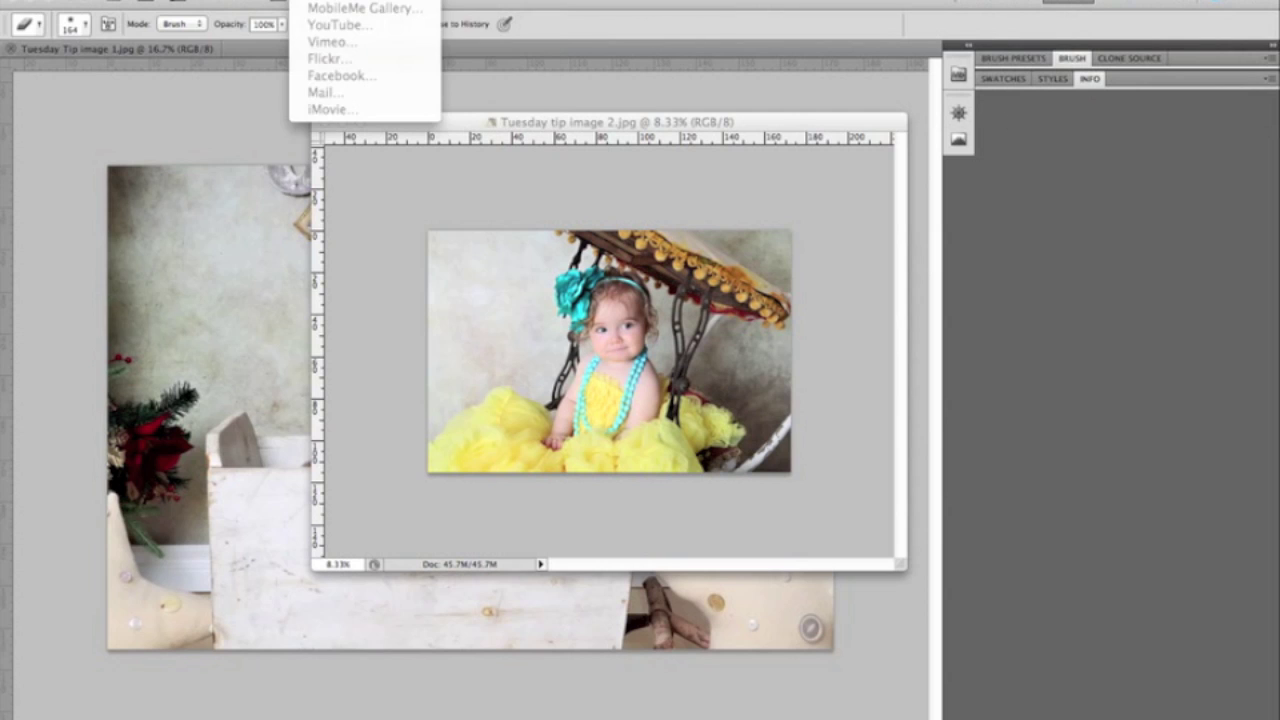
{"action": "mouse_move", "coordinate": [365, 1]}
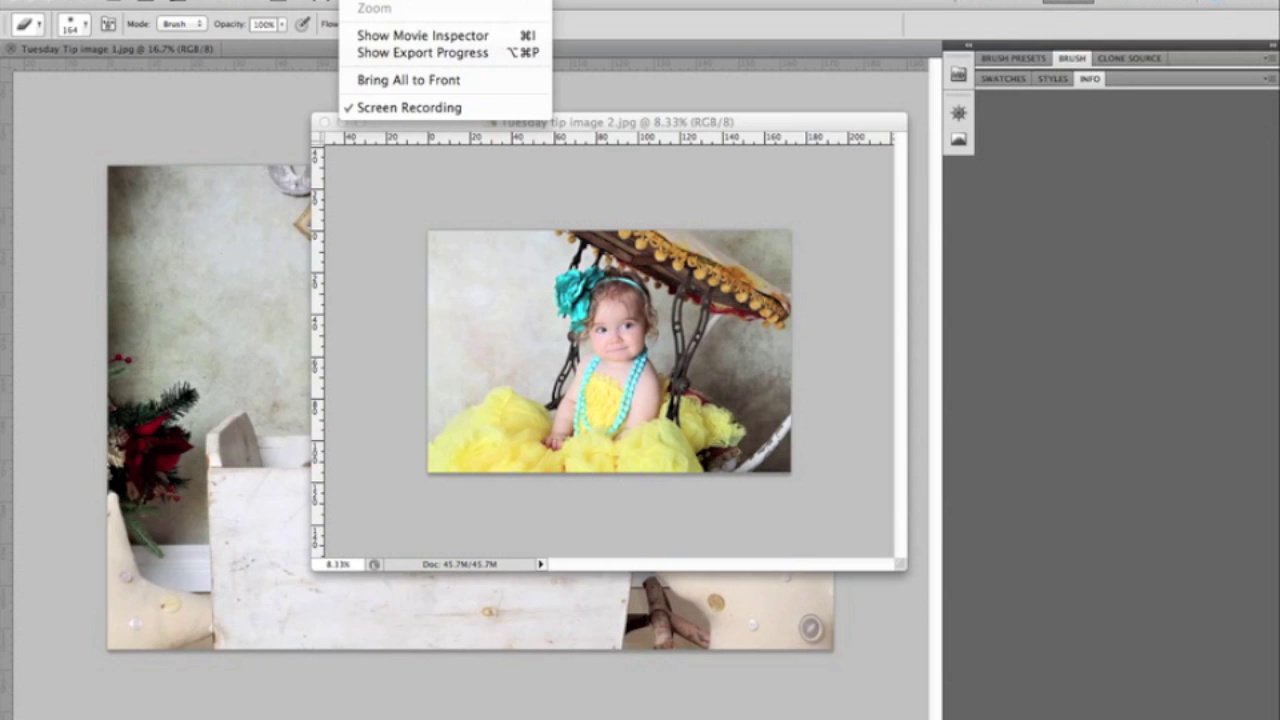
{"action": "key", "text": "Escape"}
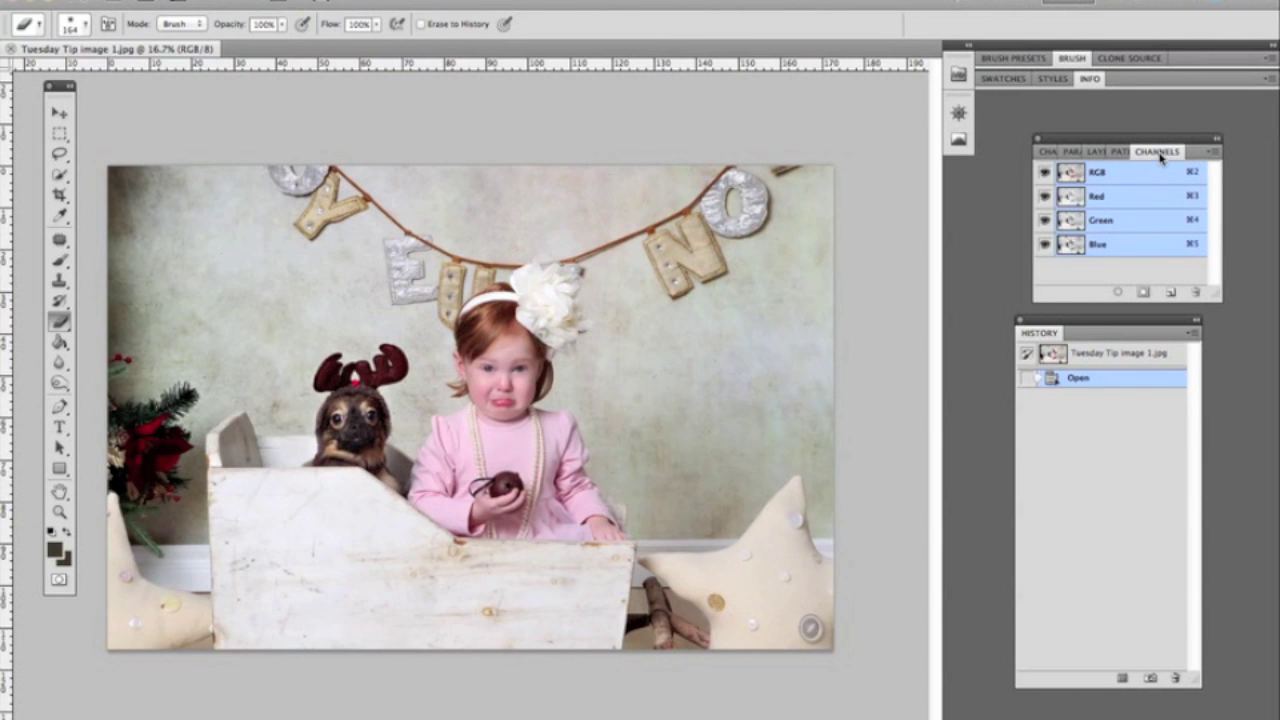
Separate the Channels panel from its group and float it next to the image.
{"action": "left_click", "coordinate": [1094, 155]}
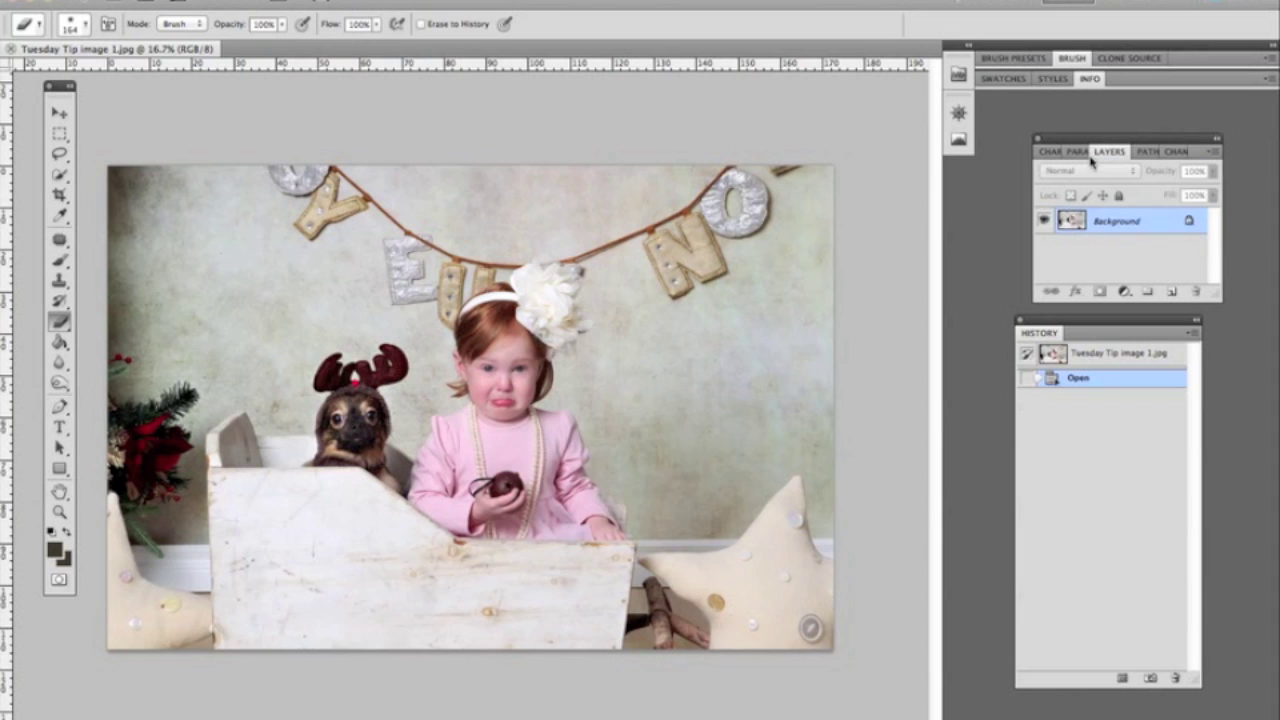
{"action": "left_click", "coordinate": [1145, 152]}
{"action": "left_click", "coordinate": [1168, 152]}
{"action": "left_click_drag", "start_coordinate": [1159, 160], "coordinate": [974, 196]}
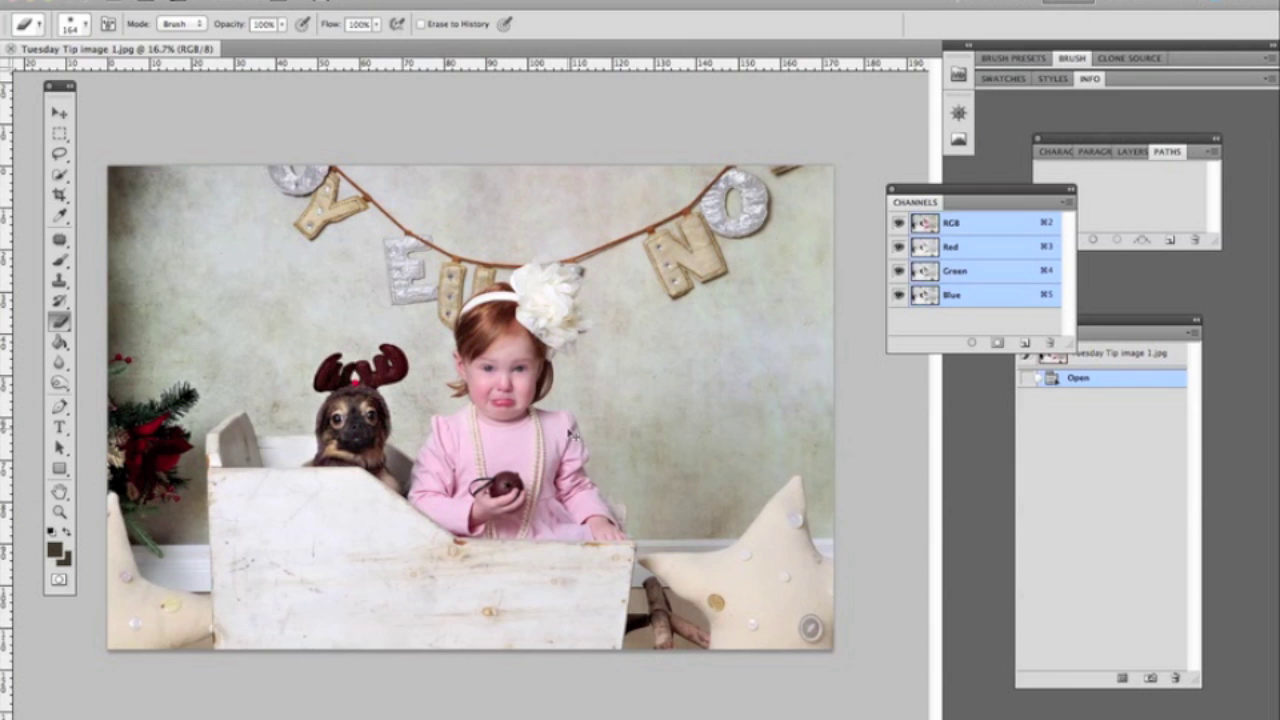
Make Green the only active channel of Tuesday Tip image 1.jpg while showing all channels in full color.
{"action": "key", "text": "super+equal"}
{"action": "key", "text": "super+equal"}
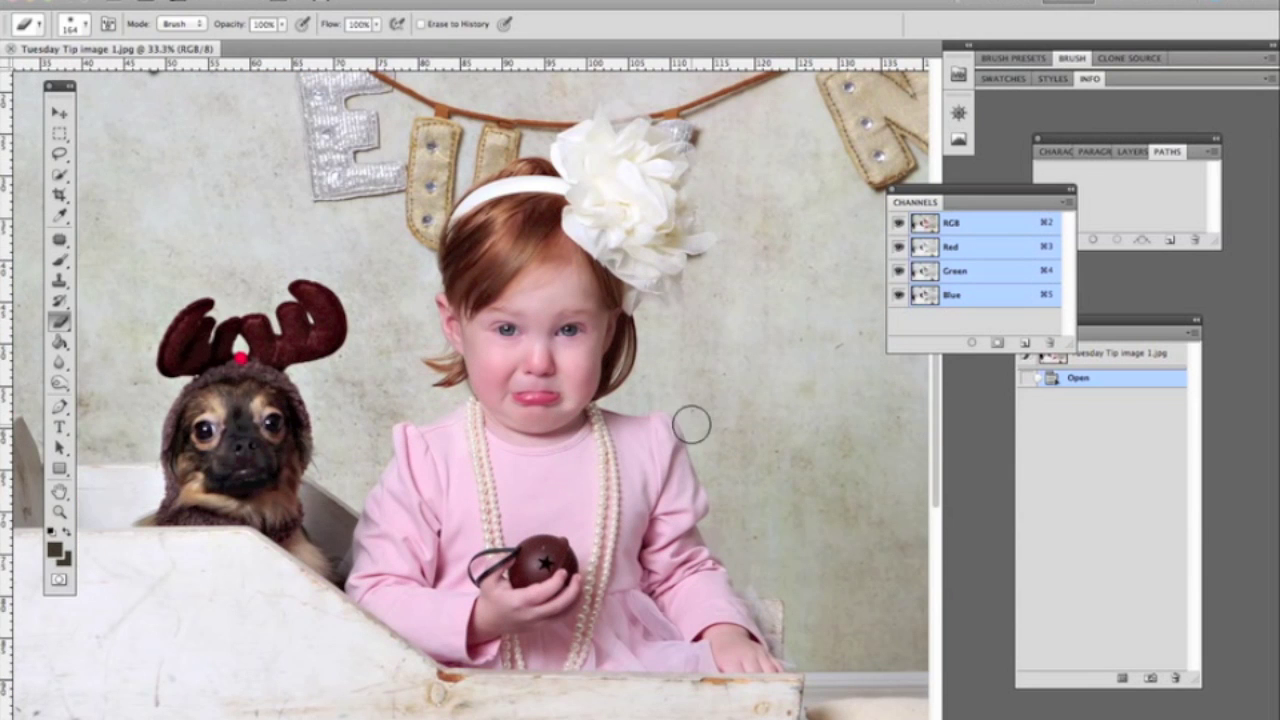
{"action": "left_click", "coordinate": [957, 272]}
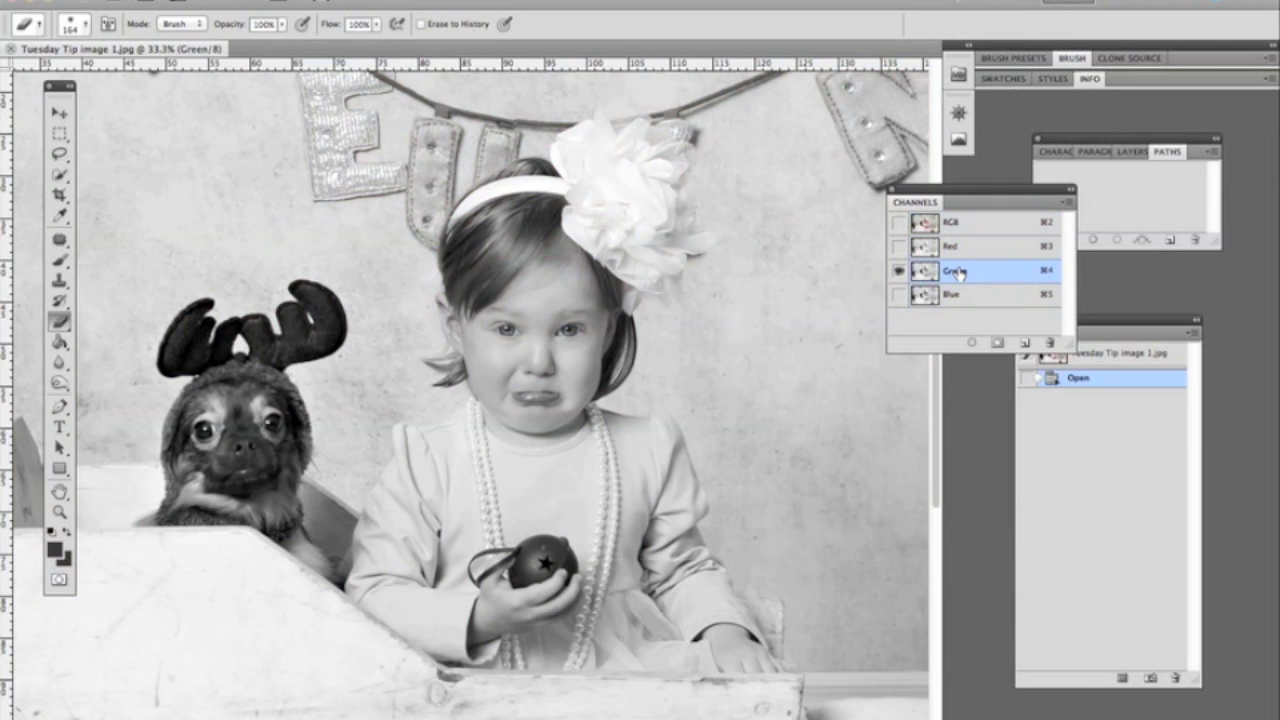
{"action": "left_click", "coordinate": [900, 225]}
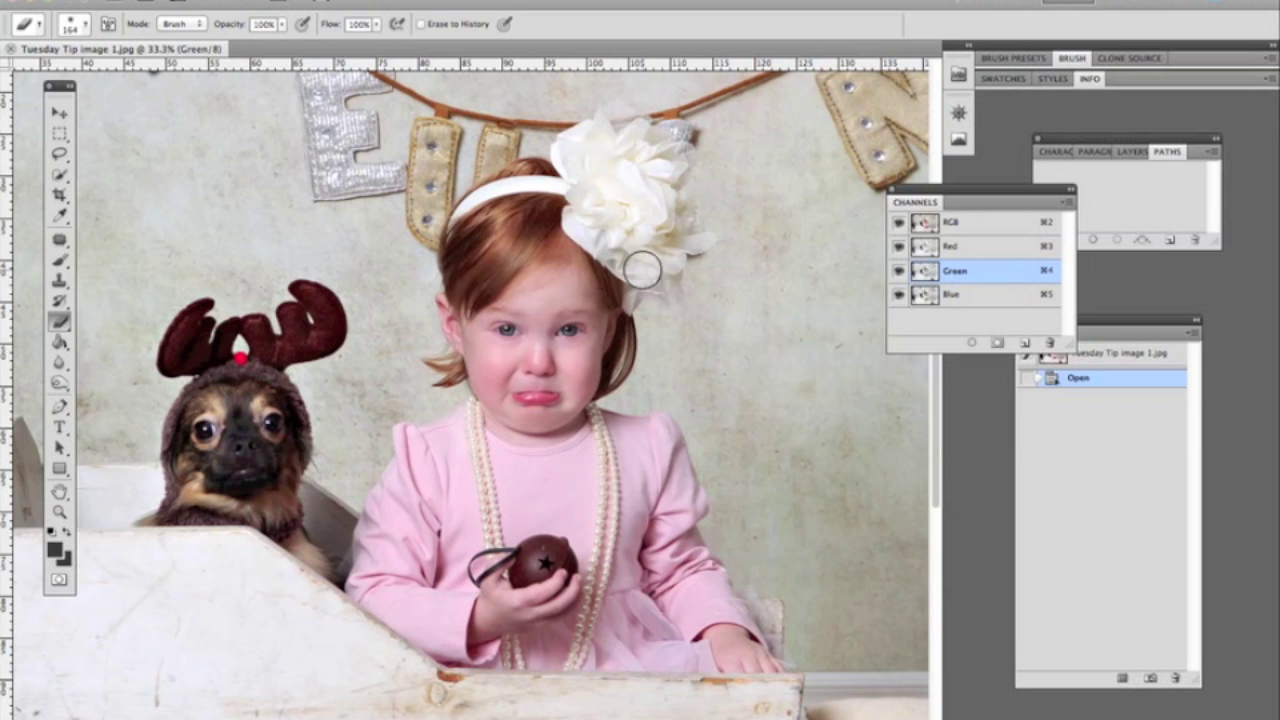
Set up the Dodge tool with a 178 px brush and 9% exposure.
{"action": "left_click_drag", "start_coordinate": [59, 383], "coordinate": [110, 378]}
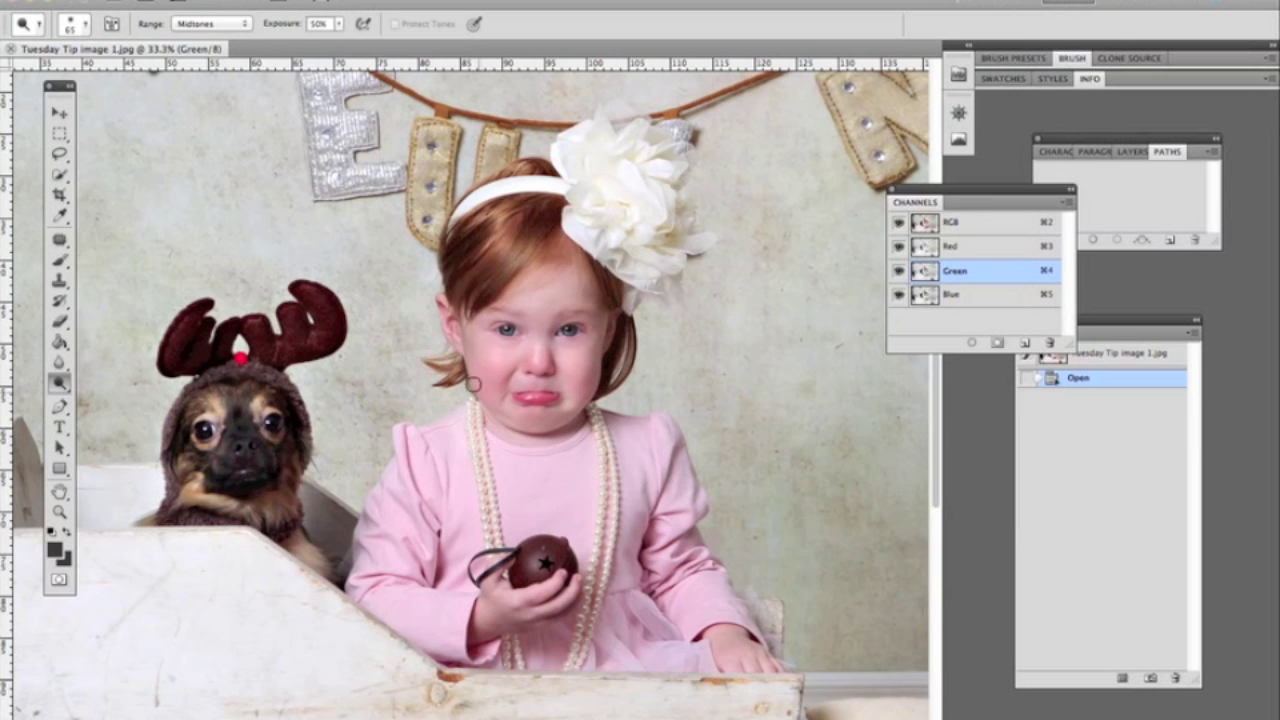
{"action": "left_click", "coordinate": [84, 27]}
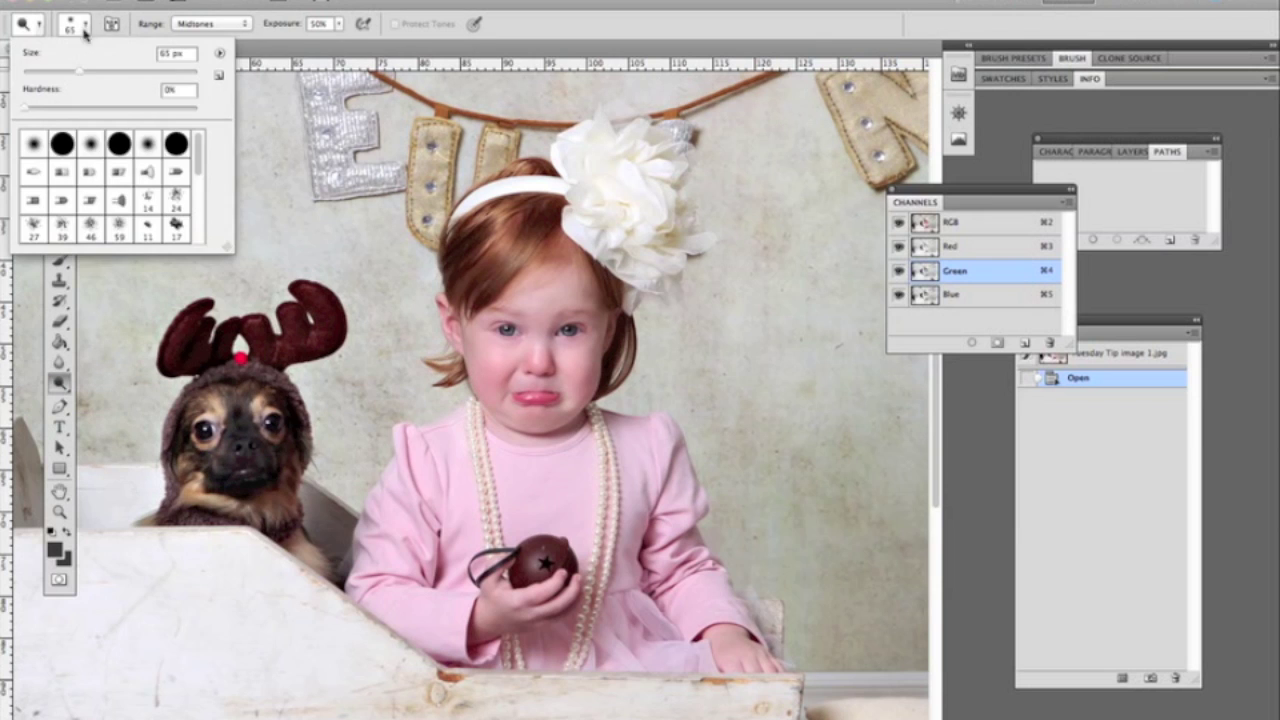
{"action": "left_click_drag", "start_coordinate": [78, 71], "coordinate": [100, 75]}
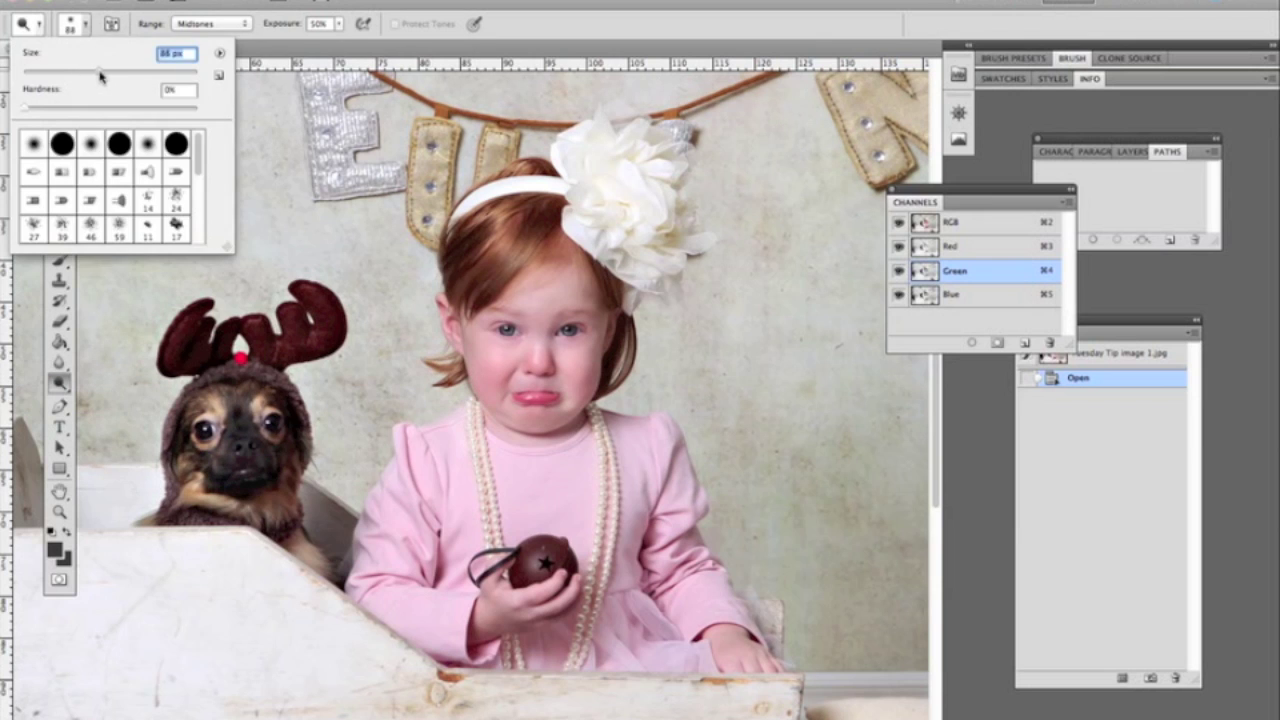
{"action": "left_click", "coordinate": [347, 29]}
{"action": "left_click", "coordinate": [339, 24]}
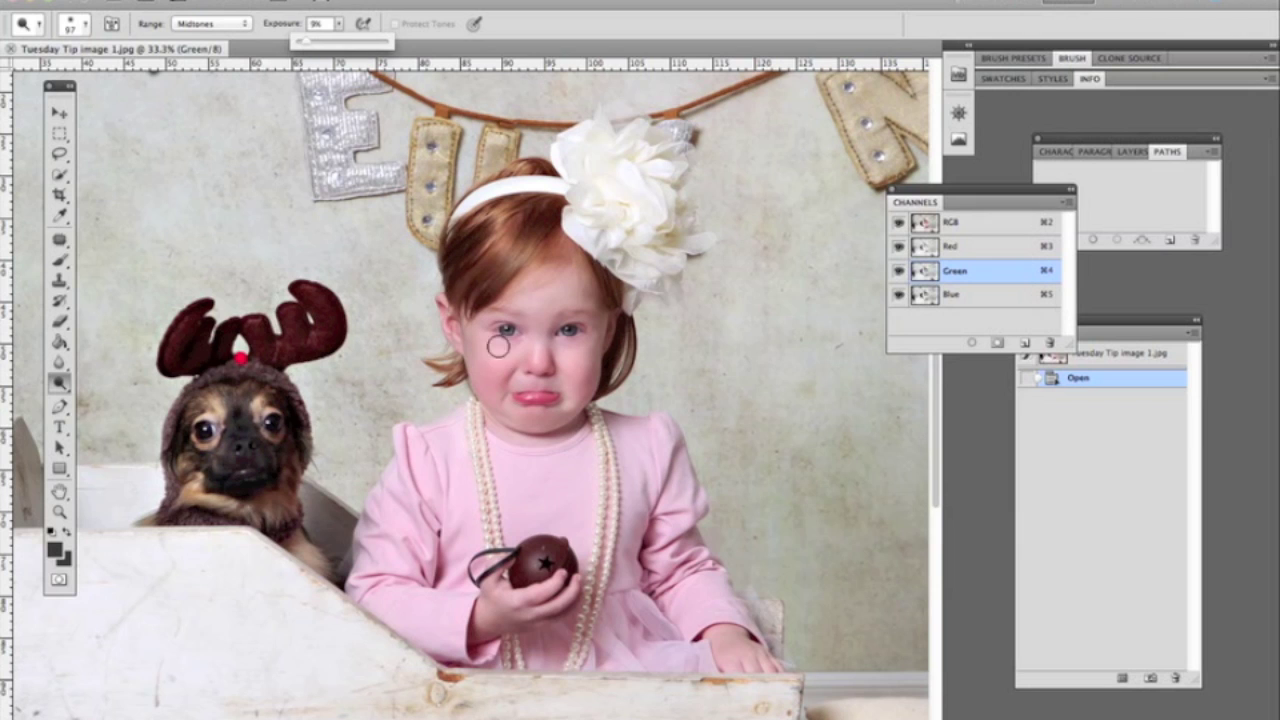
{"action": "left_click", "coordinate": [86, 24]}
{"action": "left_click_drag", "start_coordinate": [105, 72], "coordinate": [319, 250]}
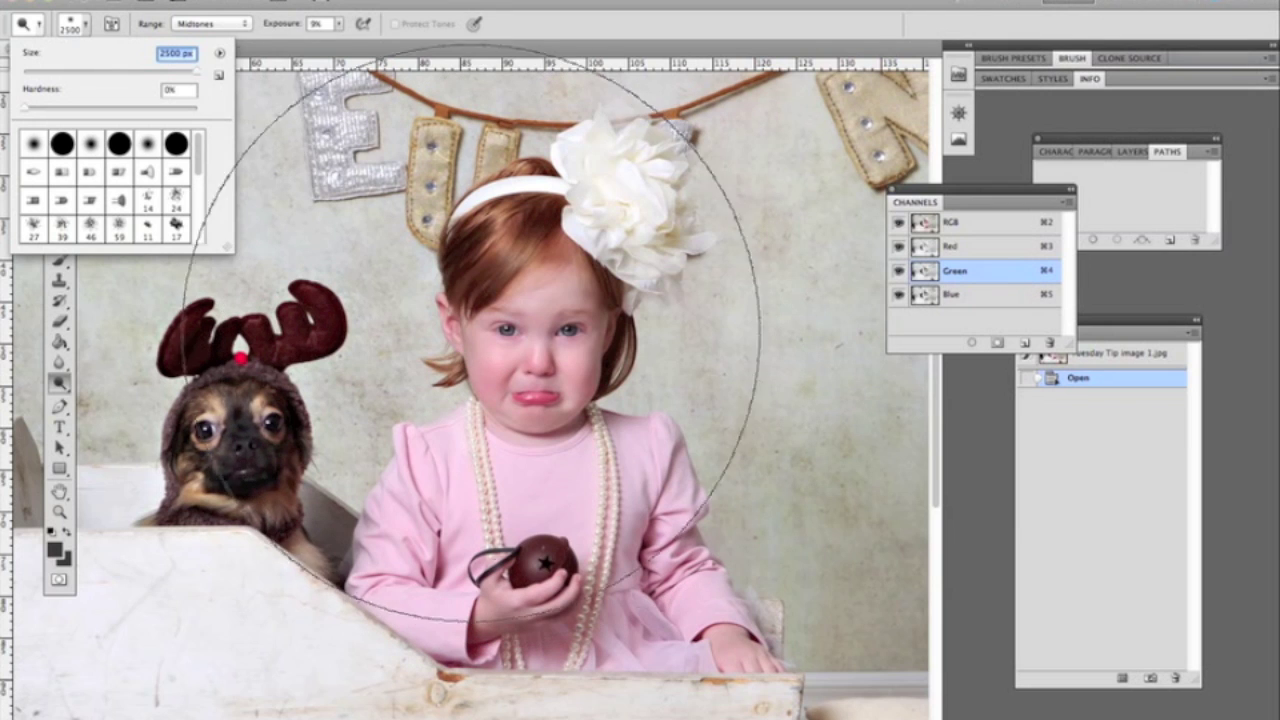
{"action": "left_click_drag", "start_coordinate": [193, 74], "coordinate": [161, 74]}
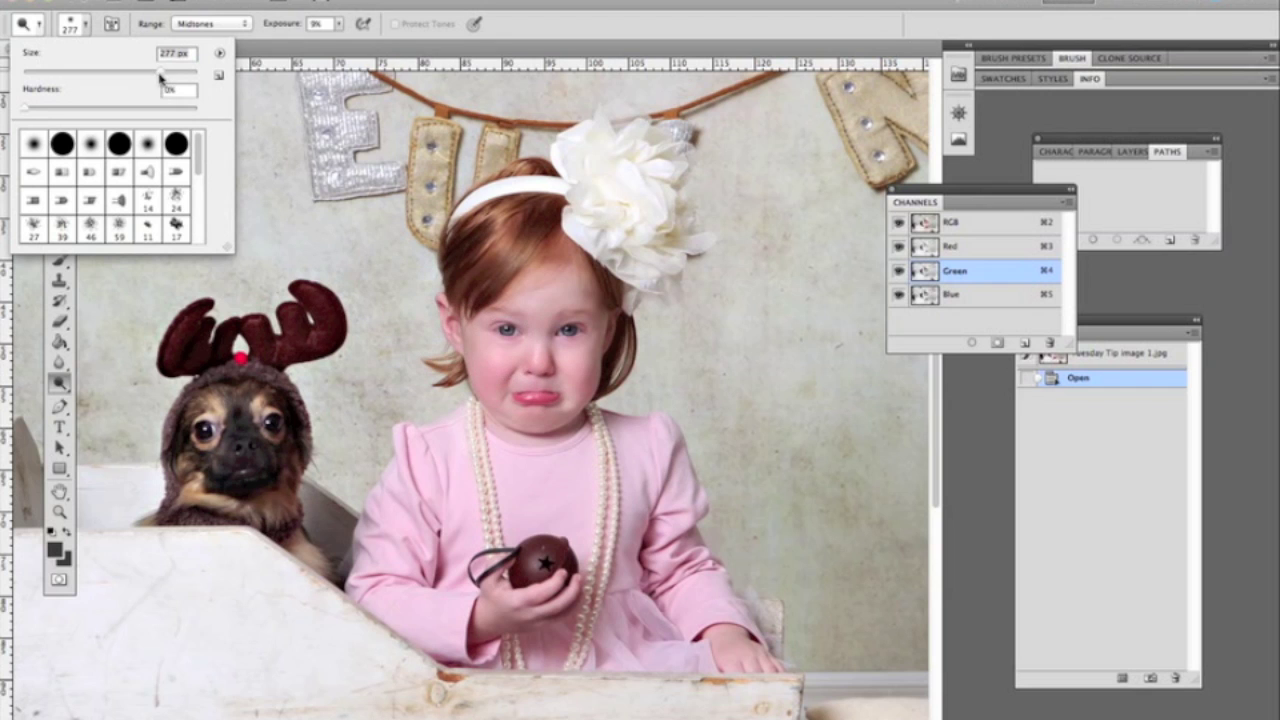
Dodge the red skin on the crying girl's cheeks, chin and jaw in the Green channel.
{"action": "mouse_move", "coordinate": [513, 360]}
{"action": "left_mouse_down"}
{"action": "mouse_move", "coordinate": [473, 344]}
{"action": "mouse_move", "coordinate": [505, 375]}
{"action": "mouse_move", "coordinate": [483, 377]}
{"action": "mouse_move", "coordinate": [522, 433]}
{"action": "mouse_move", "coordinate": [578, 436]}
{"action": "left_mouse_up"}
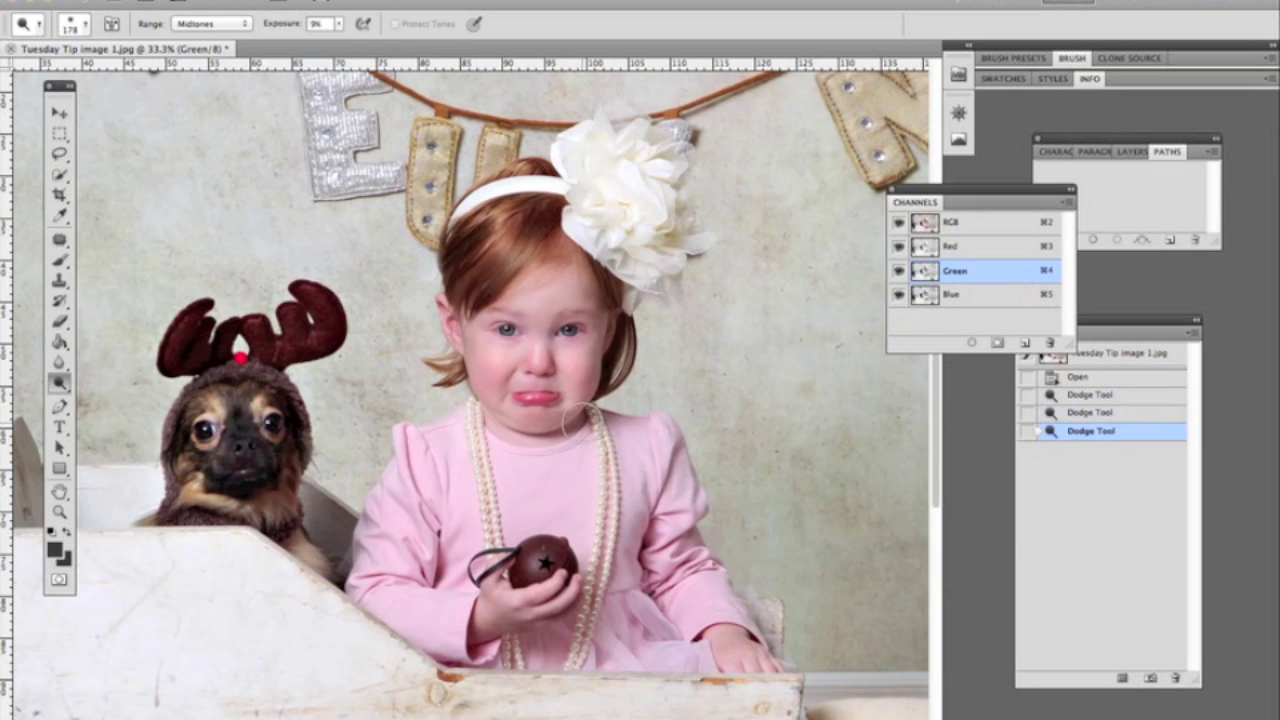
{"action": "left_click", "coordinate": [609, 371]}
{"action": "left_click", "coordinate": [595, 360]}
{"action": "left_click", "coordinate": [510, 369]}
{"action": "left_click", "coordinate": [510, 427]}
{"action": "left_click", "coordinate": [628, 481]}
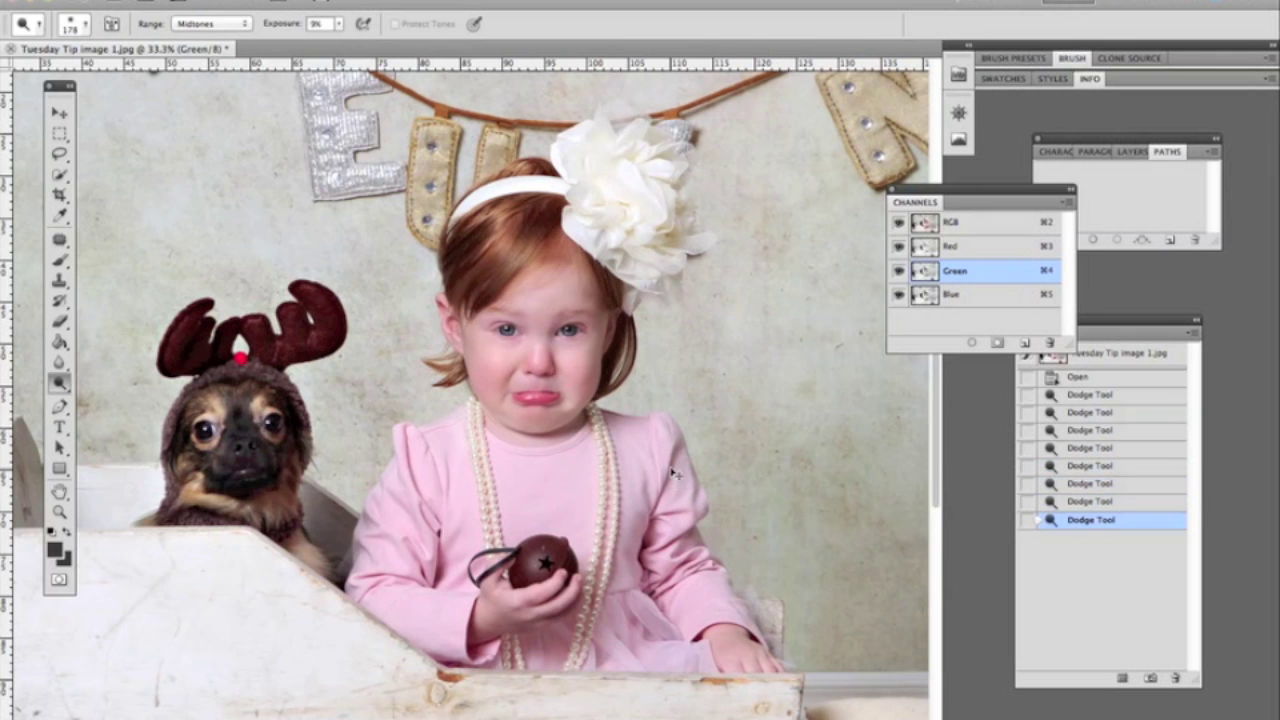
Reduce the Dodge brush to 66 px and lighten the red skin on both of the girl's upper eyelids.
{"action": "key", "text": "super+equal"}
{"action": "key", "text": "super+equal"}
{"action": "key", "text": "super+equal"}
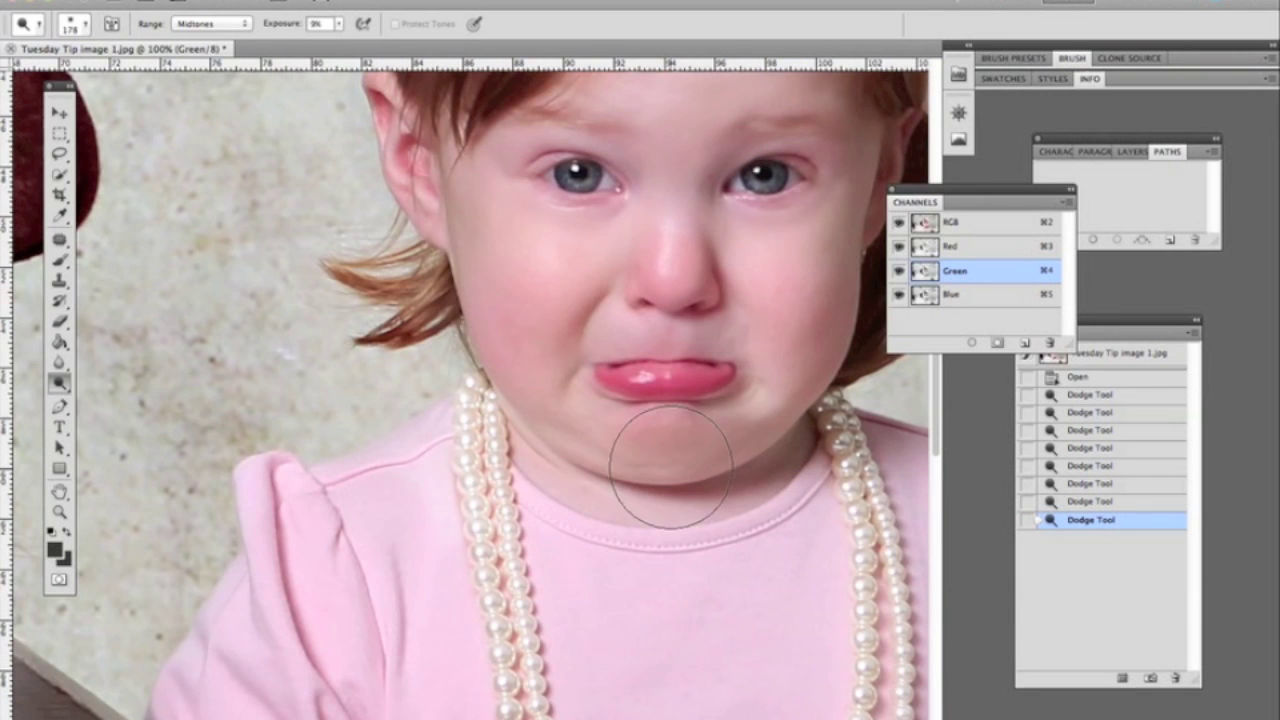
{"action": "mouse_move", "coordinate": [523, 323]}
{"action": "left_mouse_down"}
{"action": "mouse_move", "coordinate": [455, 402]}
{"action": "mouse_move", "coordinate": [365, 440]}
{"action": "left_mouse_up"}
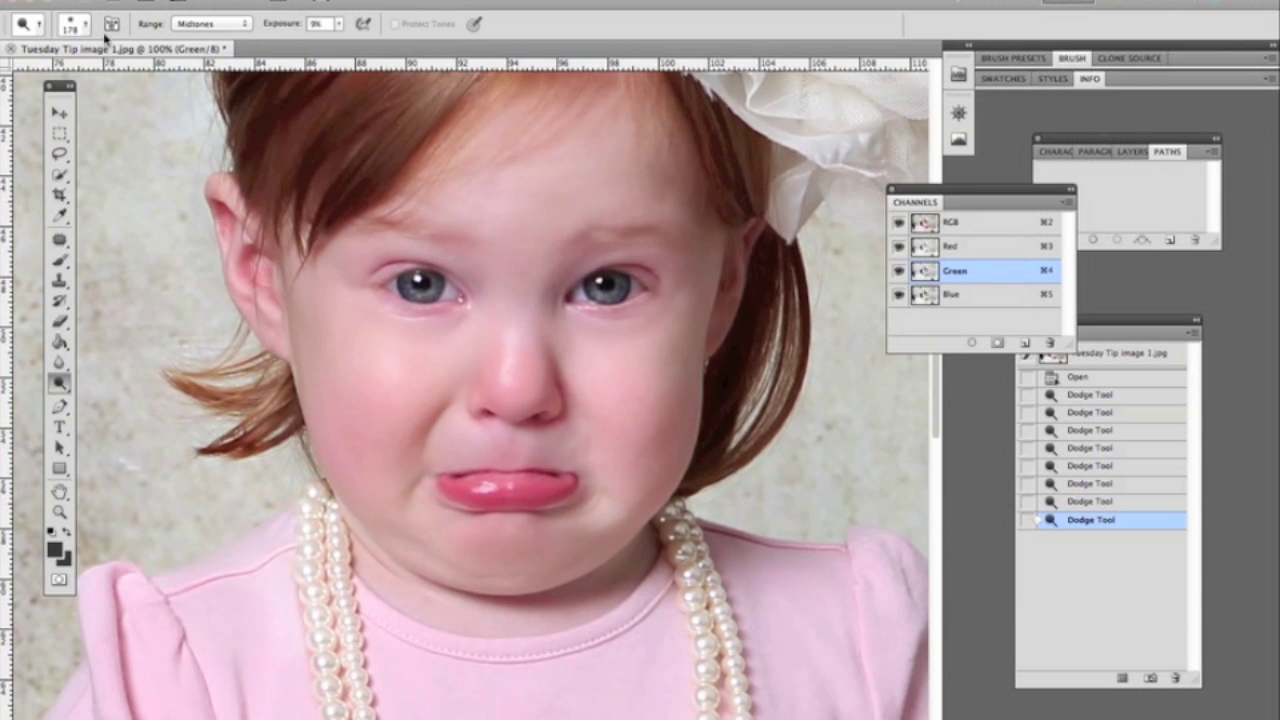
{"action": "left_click", "coordinate": [72, 23]}
{"action": "left_click_drag", "start_coordinate": [124, 77], "coordinate": [84, 79]}
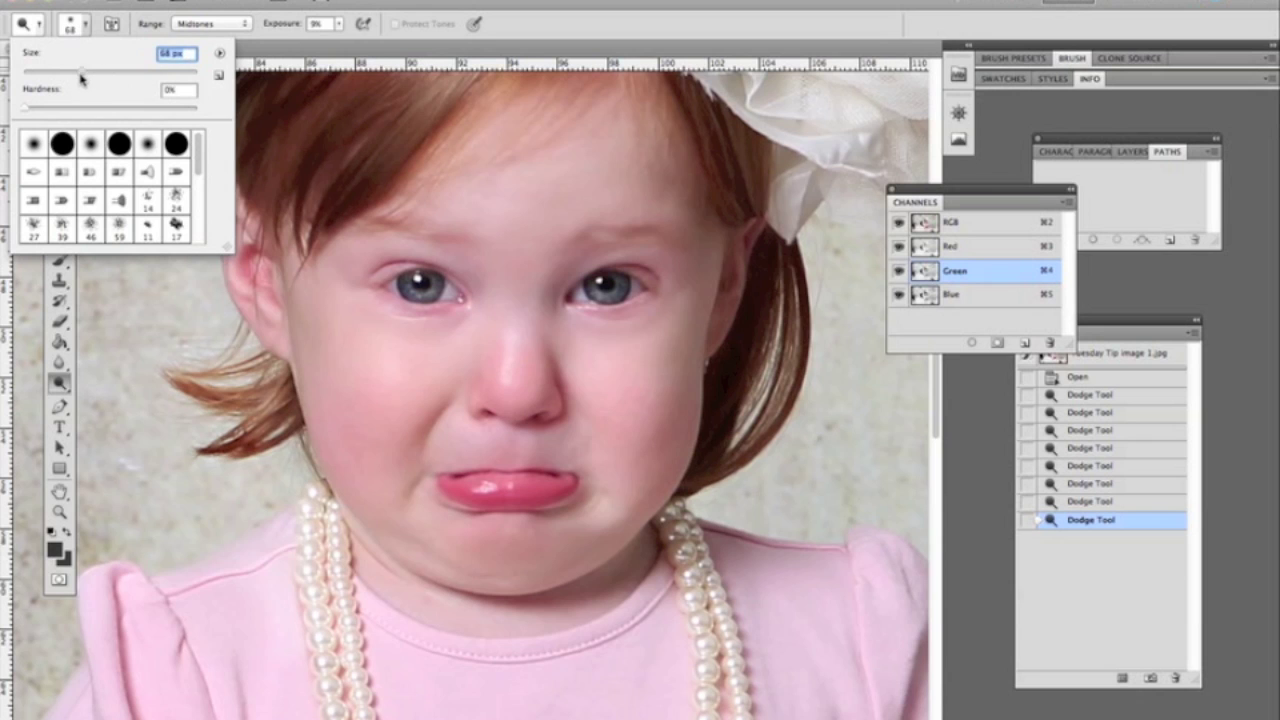
{"action": "mouse_move", "coordinate": [655, 265]}
{"action": "left_mouse_down"}
{"action": "mouse_move", "coordinate": [625, 256]}
{"action": "mouse_move", "coordinate": [650, 262]}
{"action": "left_mouse_up"}
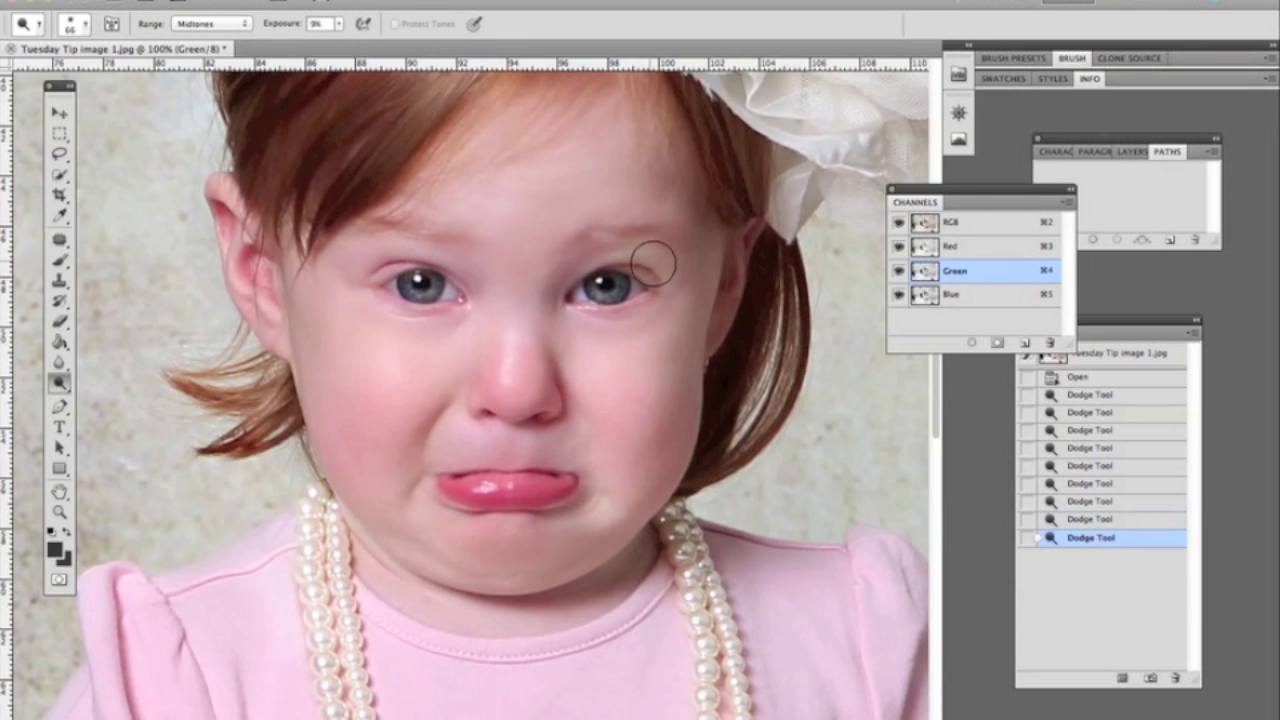
{"action": "mouse_move", "coordinate": [414, 256]}
{"action": "left_mouse_down"}
{"action": "mouse_move", "coordinate": [452, 262]}
{"action": "mouse_move", "coordinate": [378, 271]}
{"action": "mouse_move", "coordinate": [429, 266]}
{"action": "mouse_move", "coordinate": [402, 263]}
{"action": "mouse_move", "coordinate": [351, 293]}
{"action": "mouse_move", "coordinate": [374, 256]}
{"action": "left_mouse_up"}
{"action": "left_click_drag", "start_coordinate": [589, 271], "coordinate": [644, 274]}
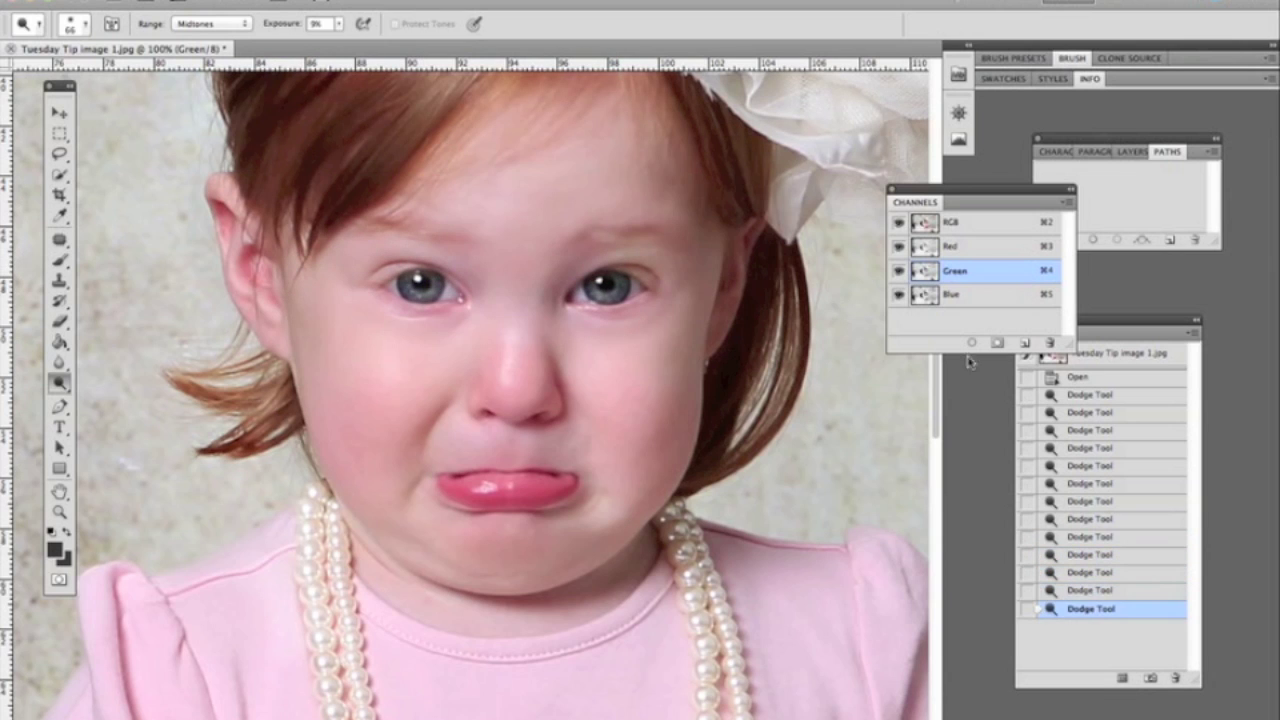
Restore the original color of both eyes with the History Brush at 90 px.
{"action": "left_click", "coordinate": [60, 300]}
{"action": "left_click", "coordinate": [84, 24]}
{"action": "left_click_drag", "start_coordinate": [160, 76], "coordinate": [116, 77]}
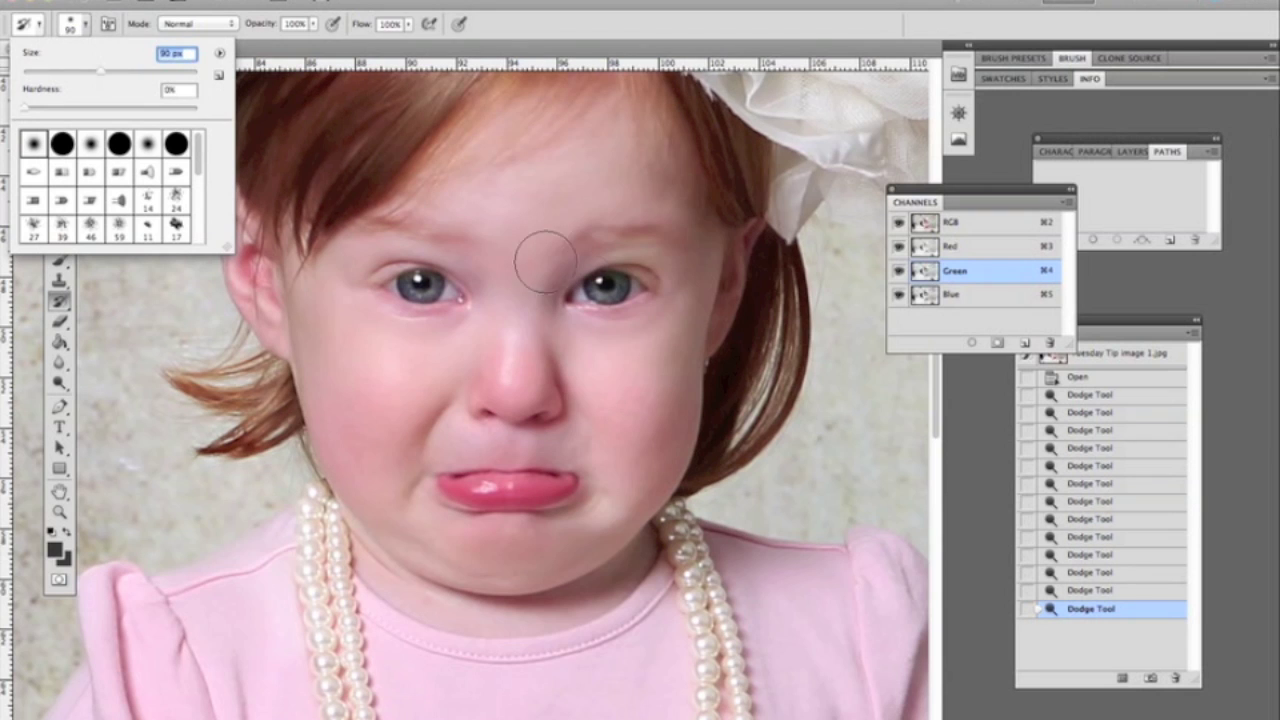
{"action": "left_click", "coordinate": [605, 290]}
{"action": "left_click_drag", "start_coordinate": [601, 303], "coordinate": [612, 298]}
{"action": "left_click", "coordinate": [591, 312]}
{"action": "left_click_drag", "start_coordinate": [481, 311], "coordinate": [410, 297]}
{"action": "left_click", "coordinate": [408, 296]}
{"action": "left_click", "coordinate": [410, 300]}
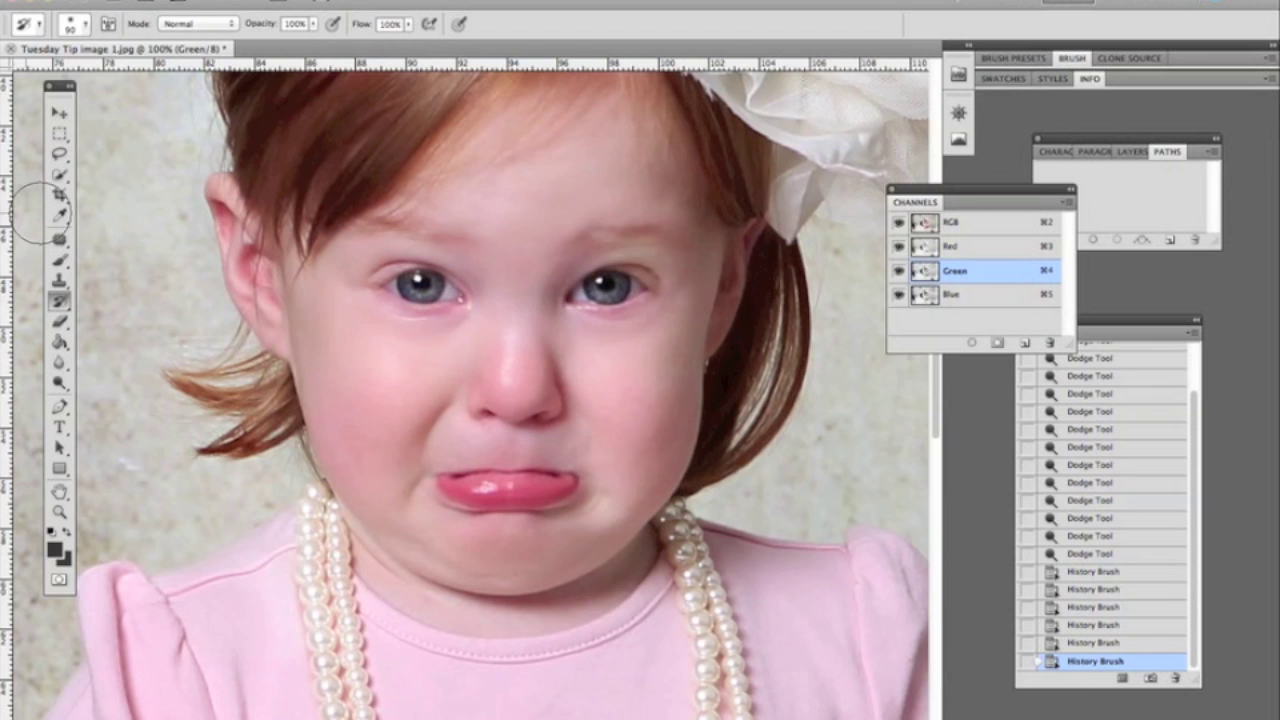
Dodge the remaining redness on the girl's nose, both cheeks, jaw and the skin beside her eyes.
{"action": "left_click", "coordinate": [59, 383]}
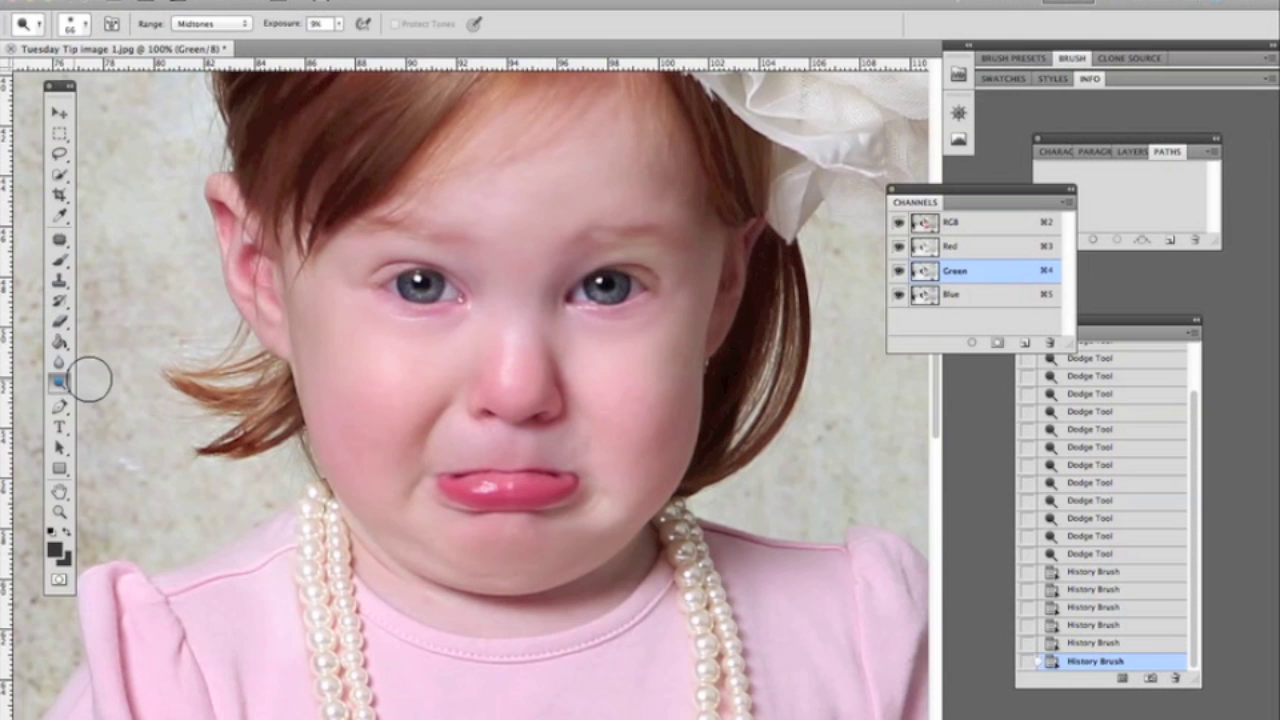
{"action": "mouse_move", "coordinate": [517, 363]}
{"action": "left_mouse_down"}
{"action": "mouse_move", "coordinate": [500, 371]}
{"action": "mouse_move", "coordinate": [545, 371]}
{"action": "mouse_move", "coordinate": [564, 416]}
{"action": "left_mouse_up"}
{"action": "left_click_drag", "start_coordinate": [559, 363], "coordinate": [605, 436]}
{"action": "left_click_drag", "start_coordinate": [676, 394], "coordinate": [622, 486]}
{"action": "mouse_move", "coordinate": [685, 434]}
{"action": "left_mouse_down"}
{"action": "mouse_move", "coordinate": [653, 492]}
{"action": "mouse_move", "coordinate": [601, 530]}
{"action": "left_mouse_up"}
{"action": "left_click_drag", "start_coordinate": [354, 398], "coordinate": [352, 446]}
{"action": "mouse_move", "coordinate": [358, 314]}
{"action": "left_mouse_down"}
{"action": "mouse_move", "coordinate": [540, 329]}
{"action": "mouse_move", "coordinate": [656, 316]}
{"action": "mouse_move", "coordinate": [592, 329]}
{"action": "mouse_move", "coordinate": [672, 295]}
{"action": "mouse_move", "coordinate": [717, 329]}
{"action": "left_mouse_up"}
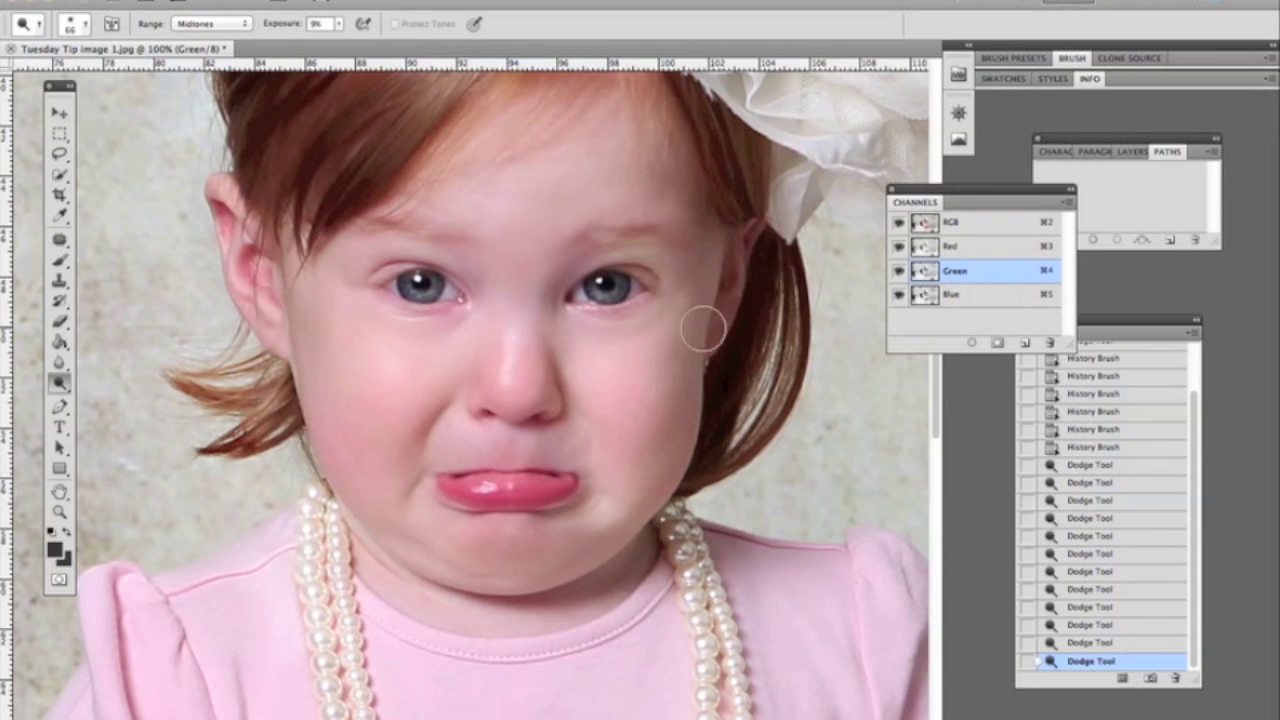
{"action": "key", "text": "ctrl+Up"}
{"action": "key", "text": "ctrl+Up"}
{"action": "left_click_drag", "start_coordinate": [580, 244], "coordinate": [620, 236]}
{"action": "left_click_drag", "start_coordinate": [600, 240], "coordinate": [655, 236]}
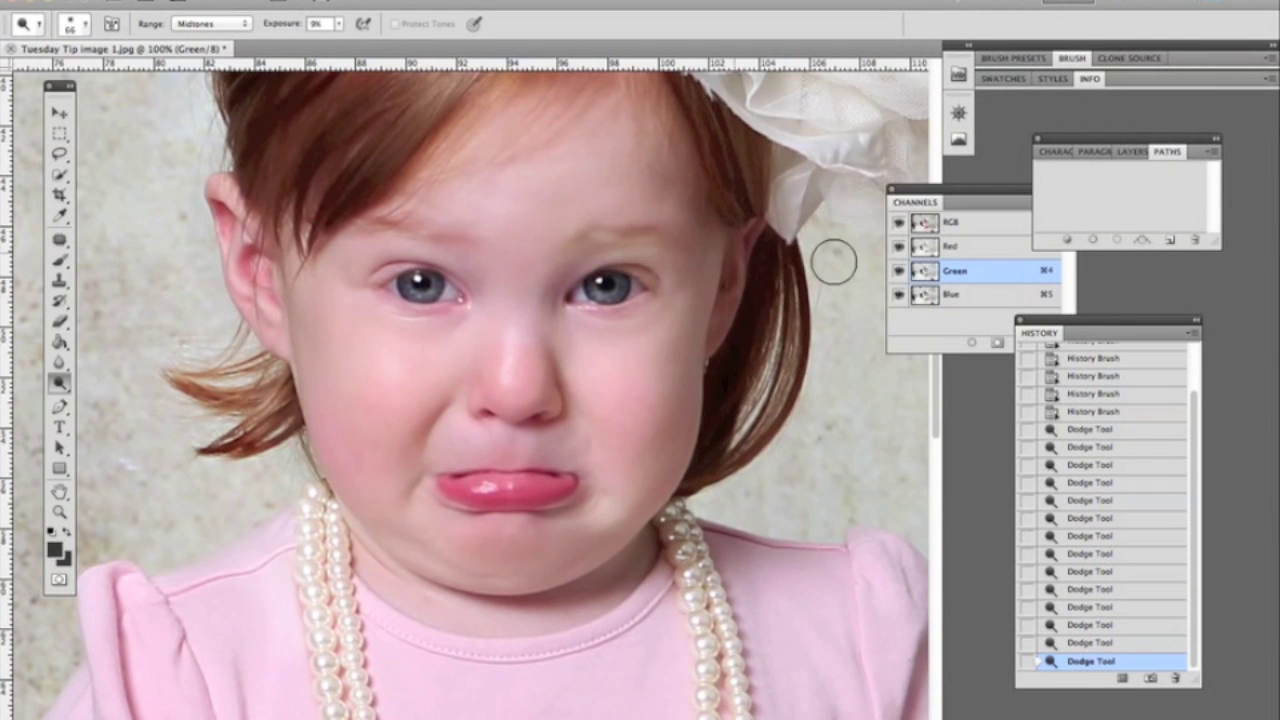
{"action": "left_click", "coordinate": [1110, 609]}
{"action": "left_click", "coordinate": [1113, 573]}
Dodge the redness lightly along one eyebrow and beneath both eyes.
{"action": "left_click_drag", "start_coordinate": [566, 246], "coordinate": [620, 240]}
{"action": "left_click_drag", "start_coordinate": [633, 313], "coordinate": [557, 320]}
{"action": "mouse_move", "coordinate": [450, 320]}
{"action": "left_mouse_down"}
{"action": "mouse_move", "coordinate": [376, 311]}
{"action": "mouse_move", "coordinate": [378, 323]}
{"action": "left_mouse_up"}
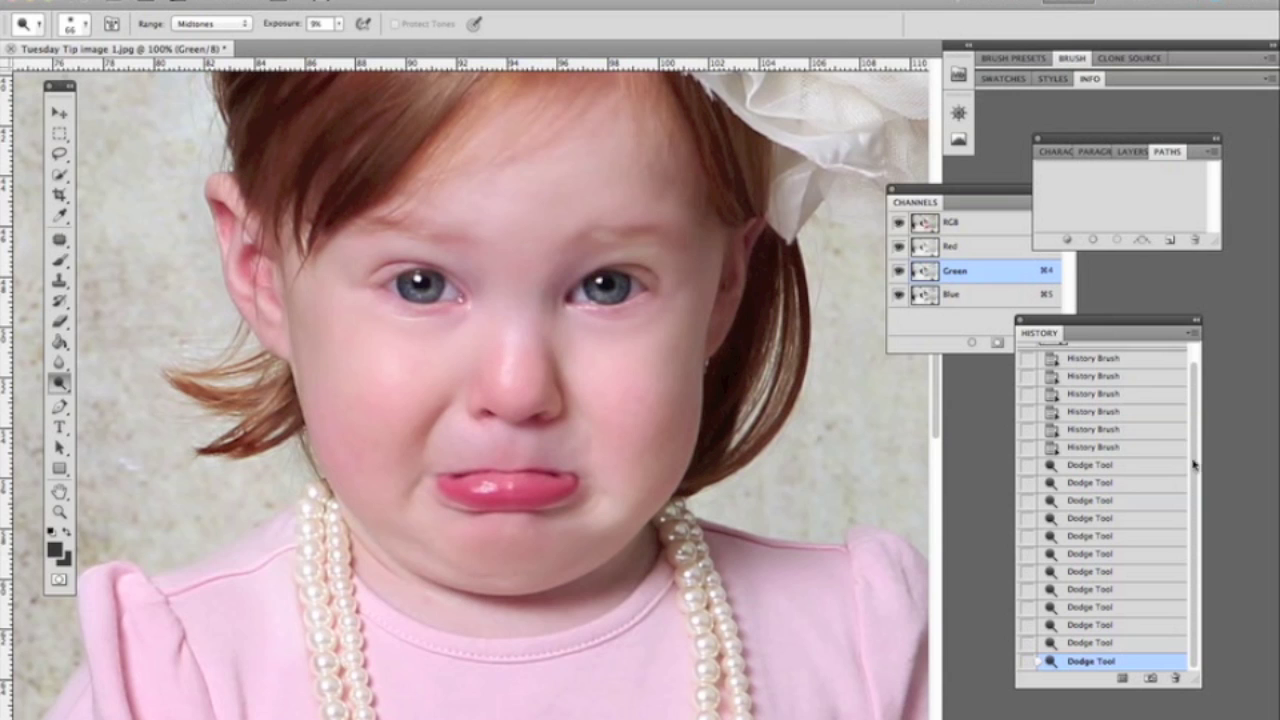
Compare the original snapshot with the latest dodged state in the history, and review the whole corrected photo.
{"action": "scroll", "coordinate": [1200, 440], "scroll_direction": "up", "scroll_amount": 1}
{"action": "left_click", "coordinate": [1118, 355]}
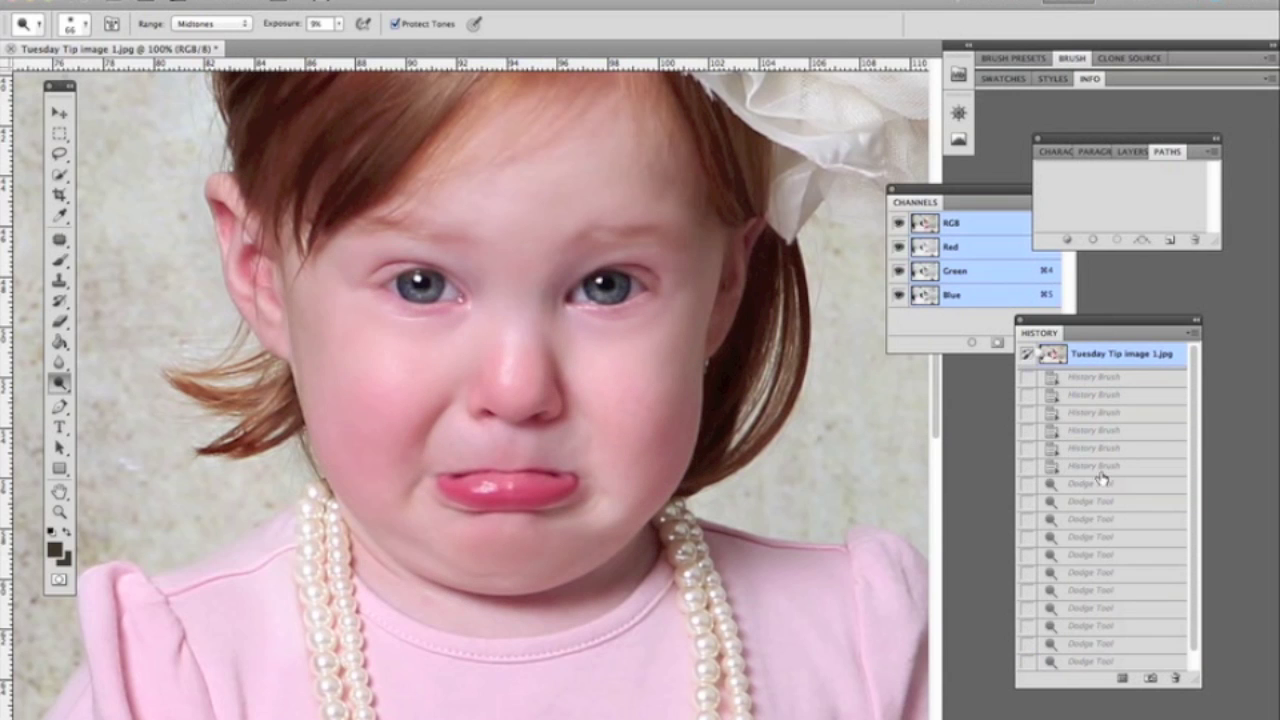
{"action": "left_click", "coordinate": [1117, 663]}
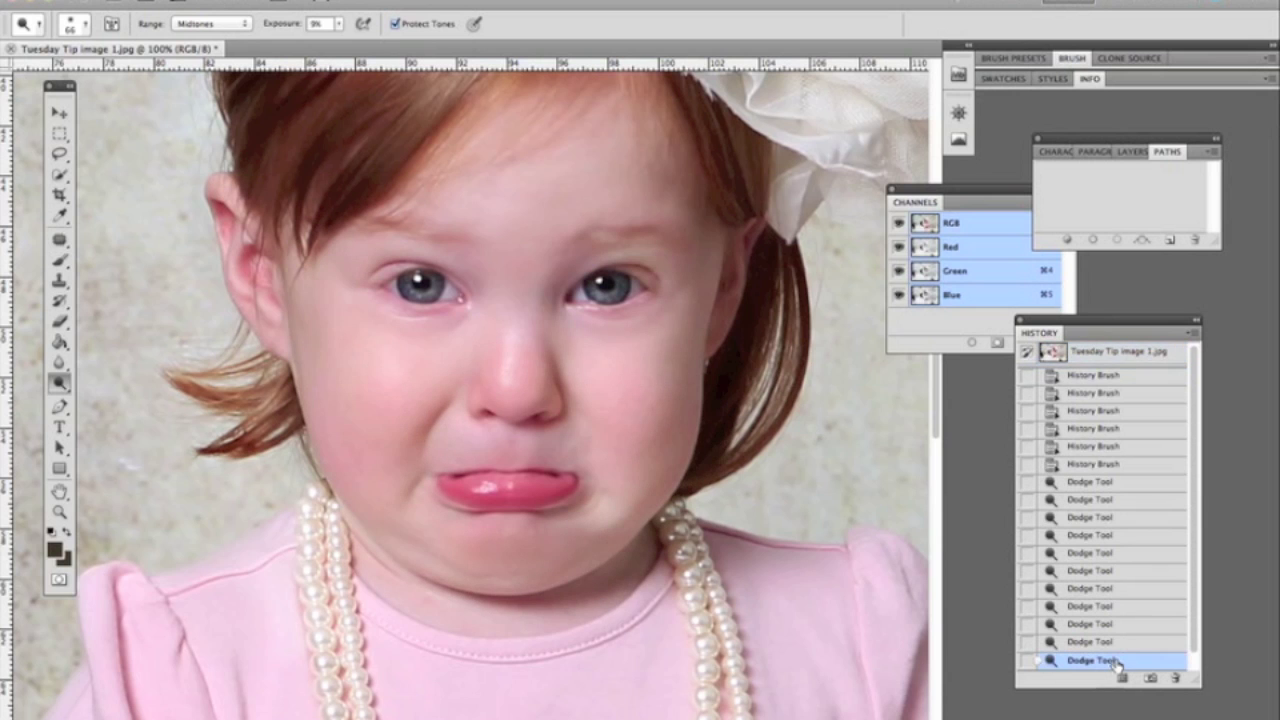
{"action": "left_click", "coordinate": [1094, 354]}
{"action": "left_click", "coordinate": [1118, 662]}
{"action": "key", "text": "super+minus"}
{"action": "key", "text": "super+minus"}
{"action": "key", "text": "super+minus"}
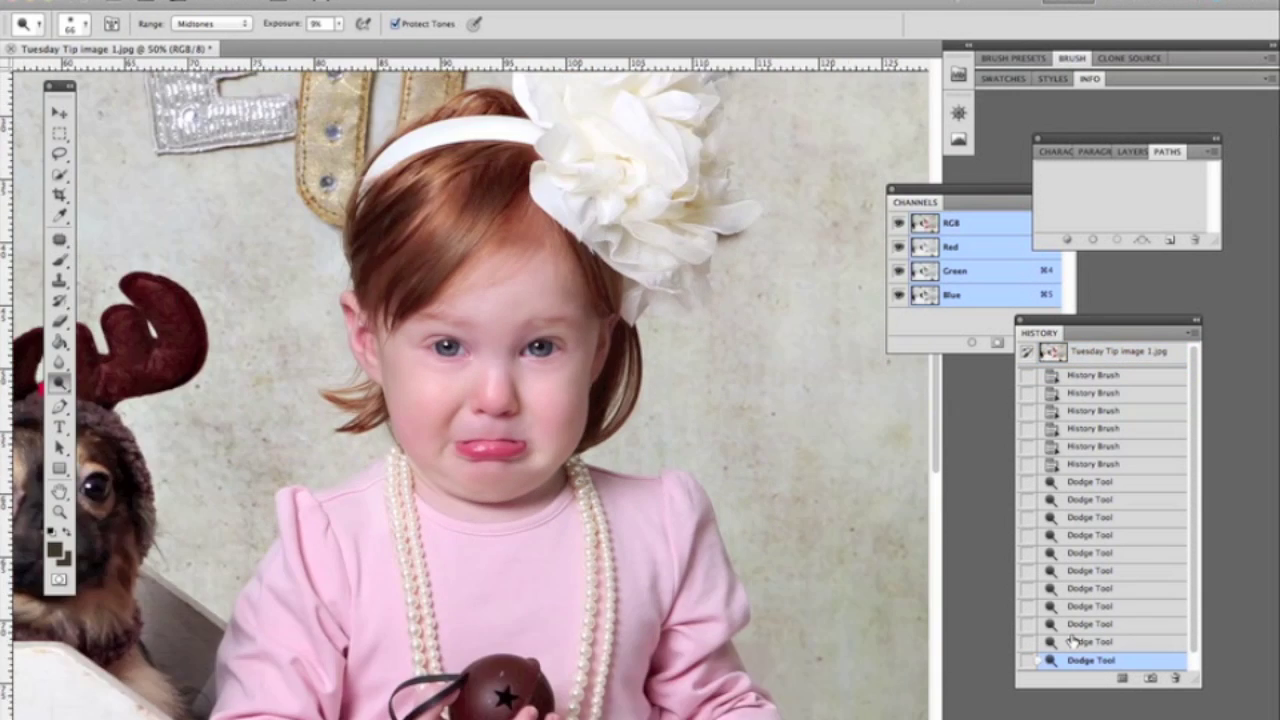
{"action": "key", "text": "super+minus"}
{"action": "key", "text": "super+minus"}
{"action": "key", "text": "super+minus"}
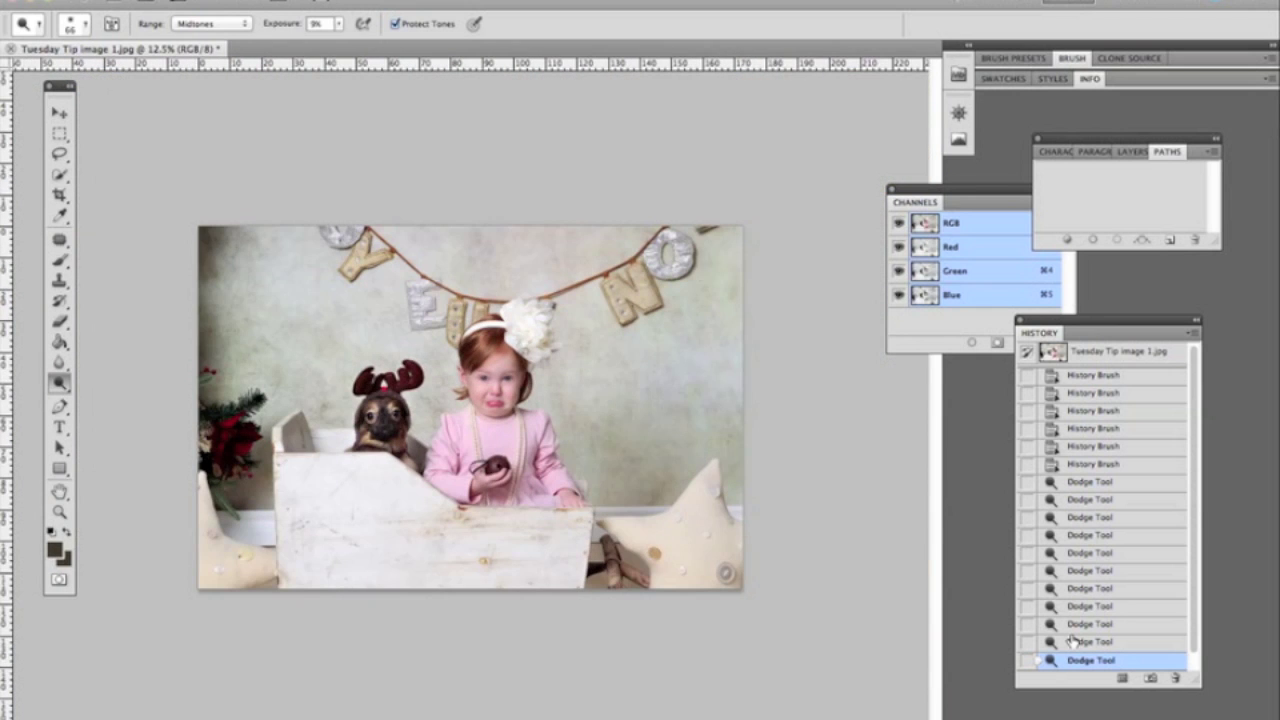
{"action": "key", "text": "super+plus"}
{"action": "key", "text": "super+plus"}
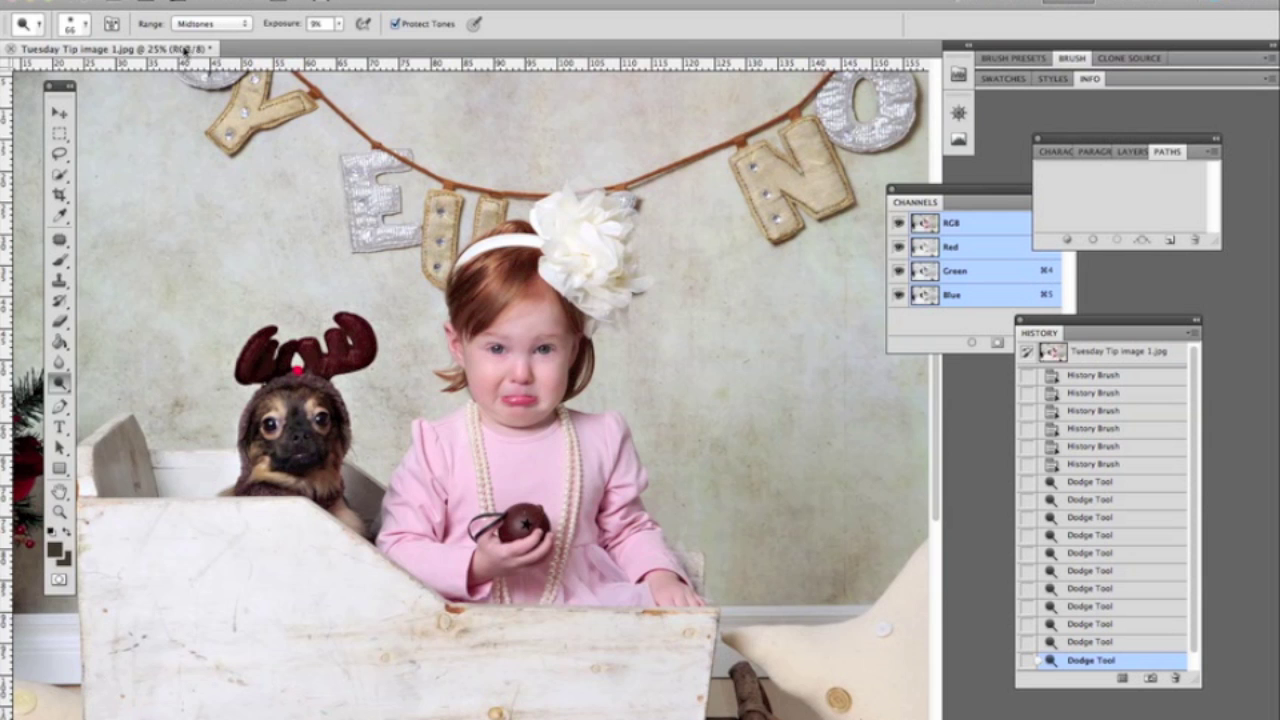
Float the Tuesday Tip image 1.jpg document in its own window and bring Tuesday tip image 2.jpg to the front.
{"action": "left_click_drag", "start_coordinate": [178, 50], "coordinate": [340, 155]}
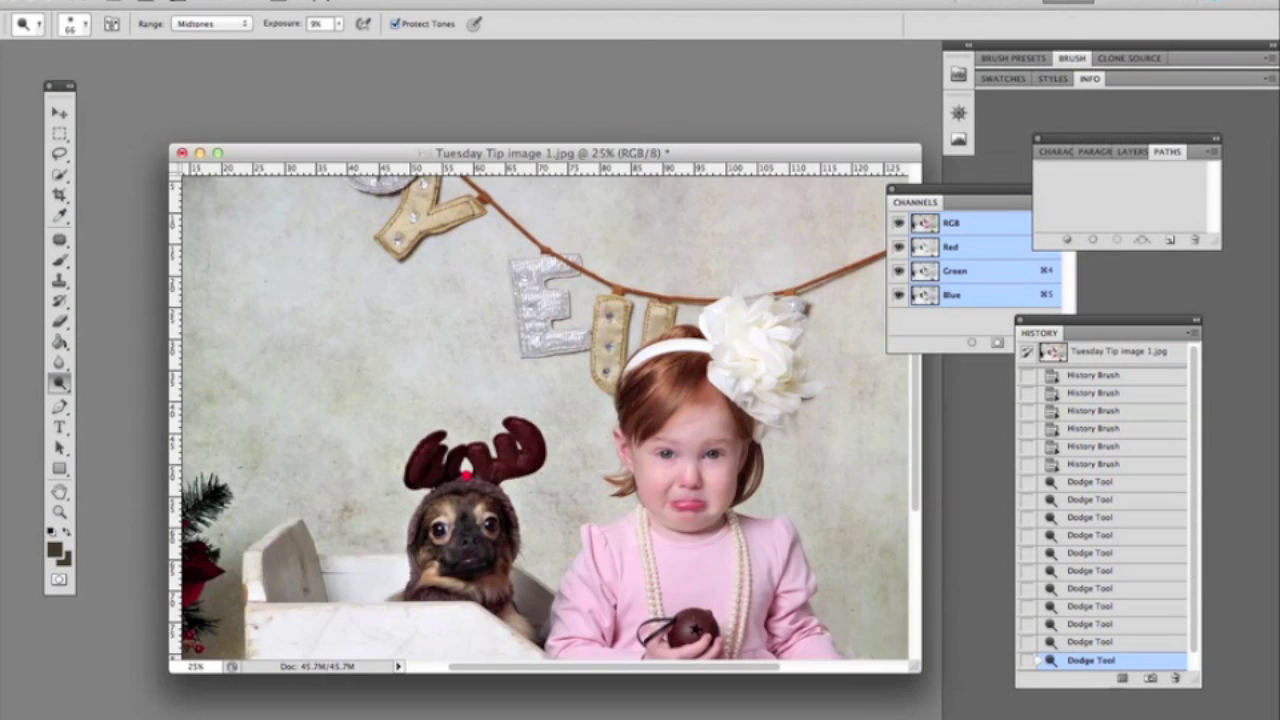
{"action": "left_click", "coordinate": [470, 2]}
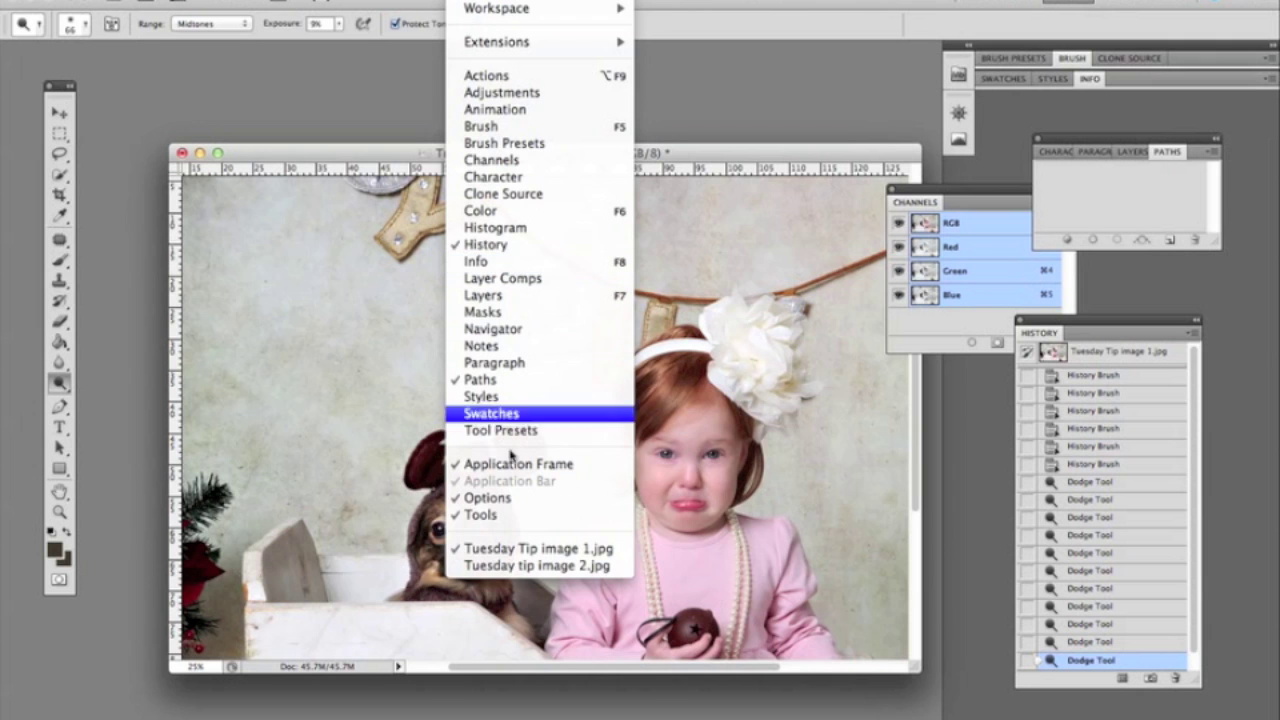
{"action": "left_click", "coordinate": [512, 565]}
{"action": "left_click", "coordinate": [520, 563]}
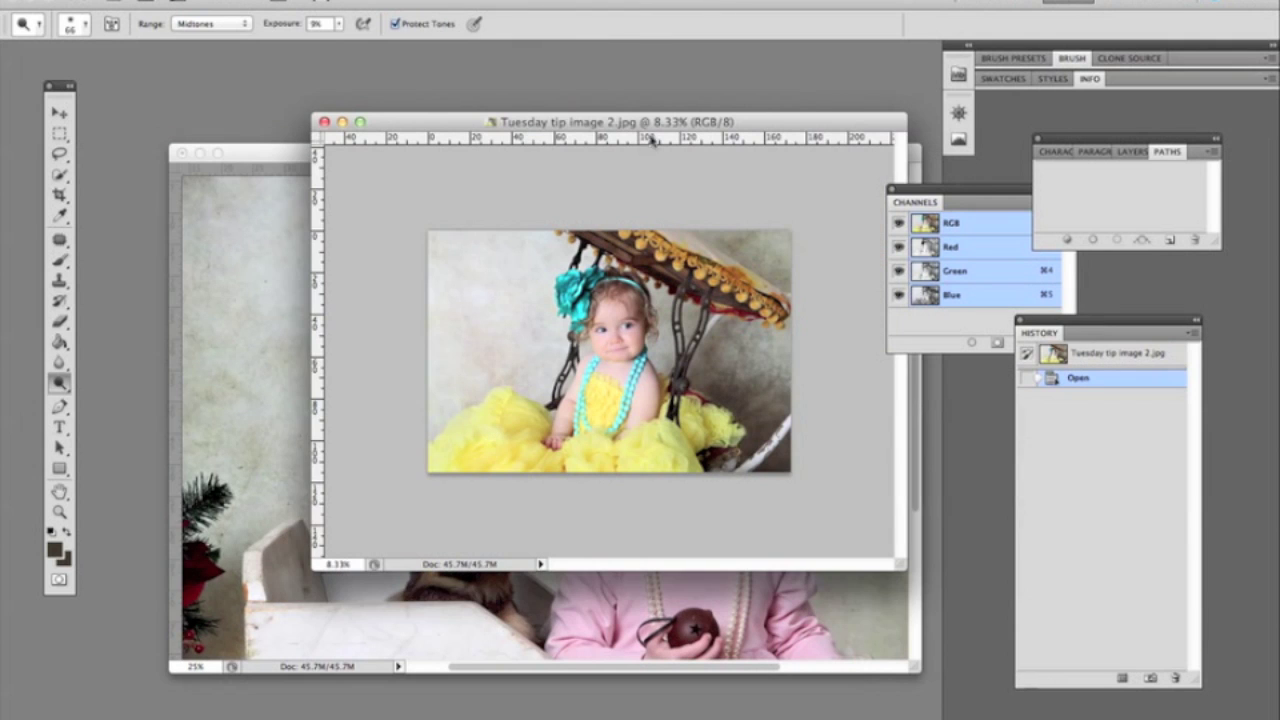
Reposition the Tuesday tip image 2.jpg window and enlarge the photo view to 25%.
{"action": "left_click_drag", "start_coordinate": [646, 123], "coordinate": [499, 120]}
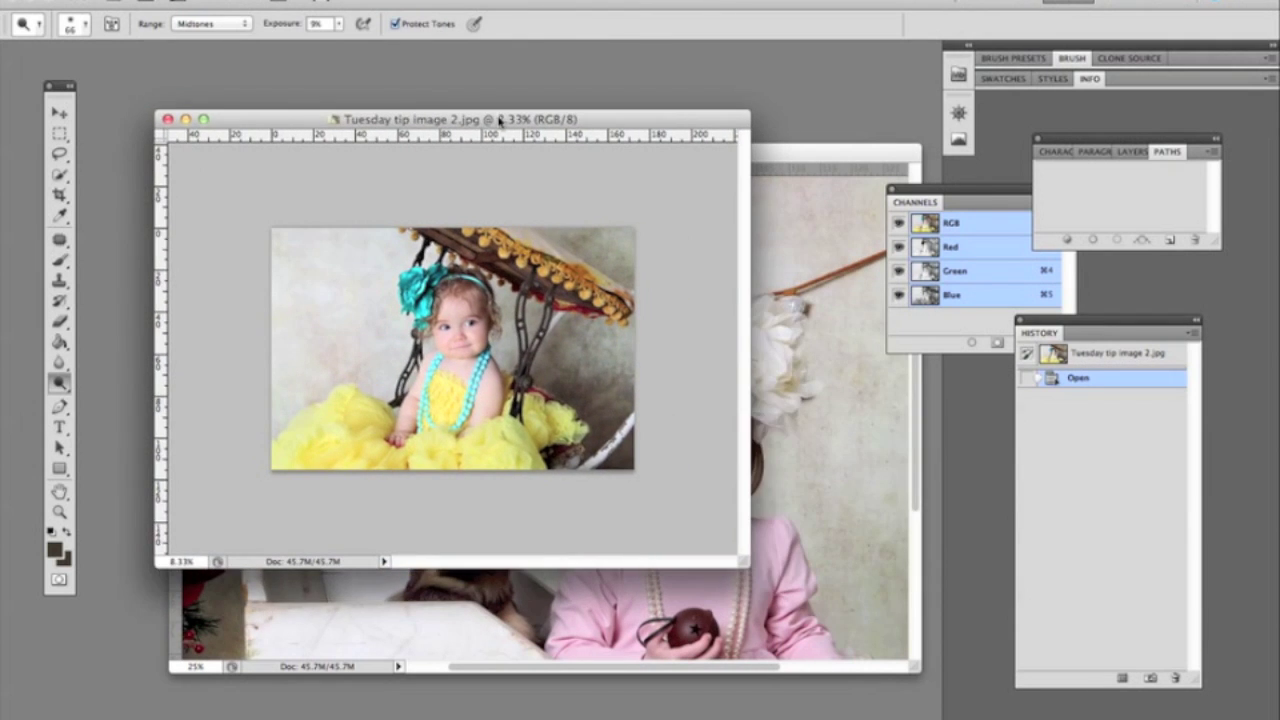
{"action": "left_click", "coordinate": [205, 119]}
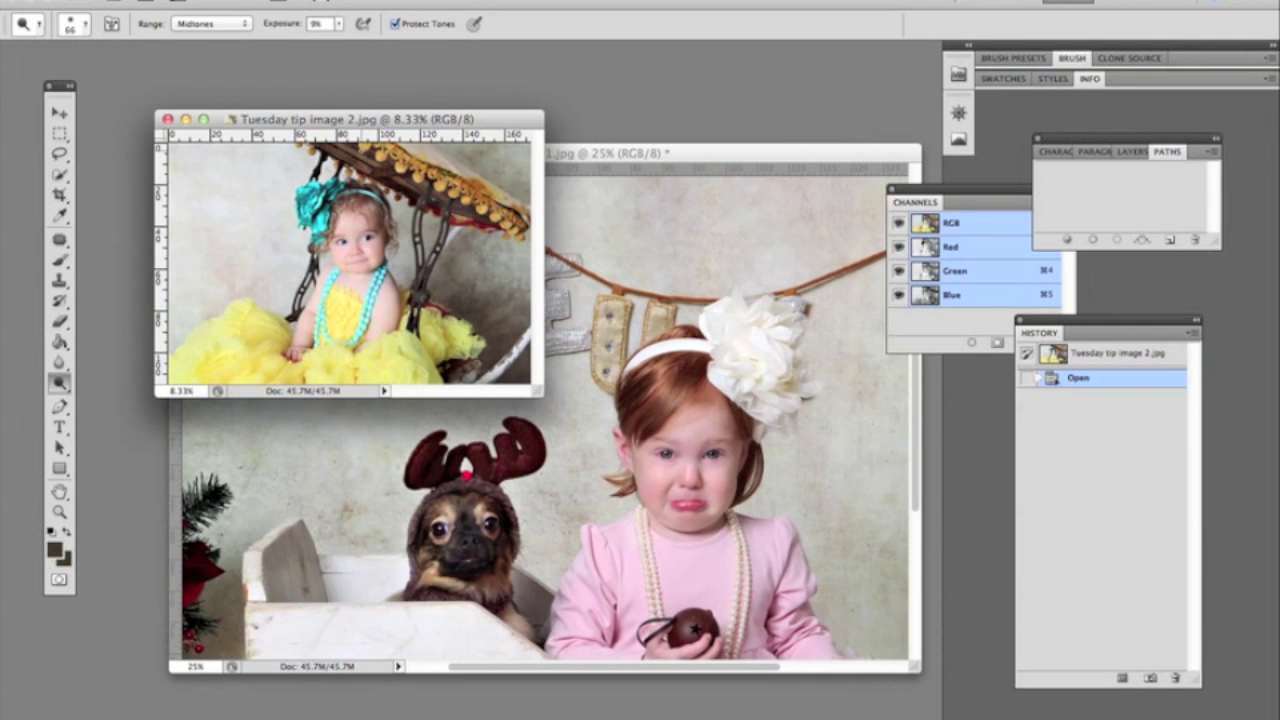
{"action": "left_click", "coordinate": [205, 119]}
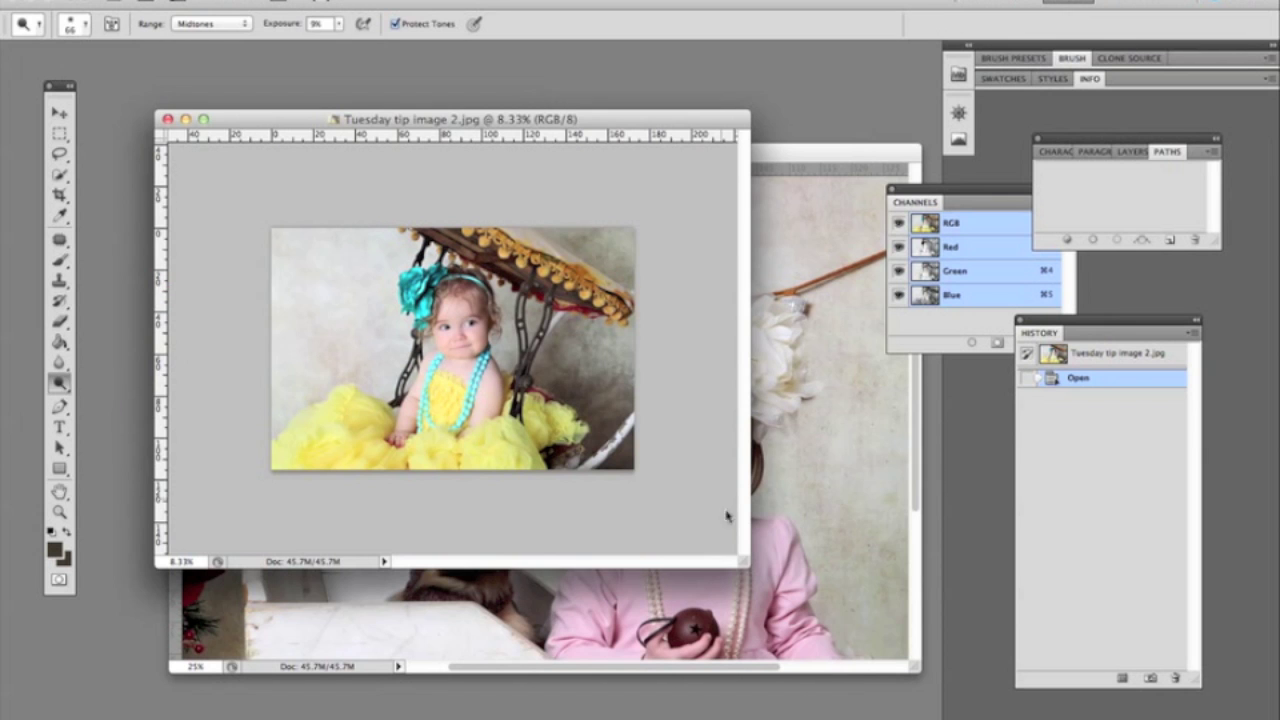
{"action": "left_click_drag", "start_coordinate": [746, 563], "coordinate": [918, 703]}
{"action": "key", "text": "super+equal"}
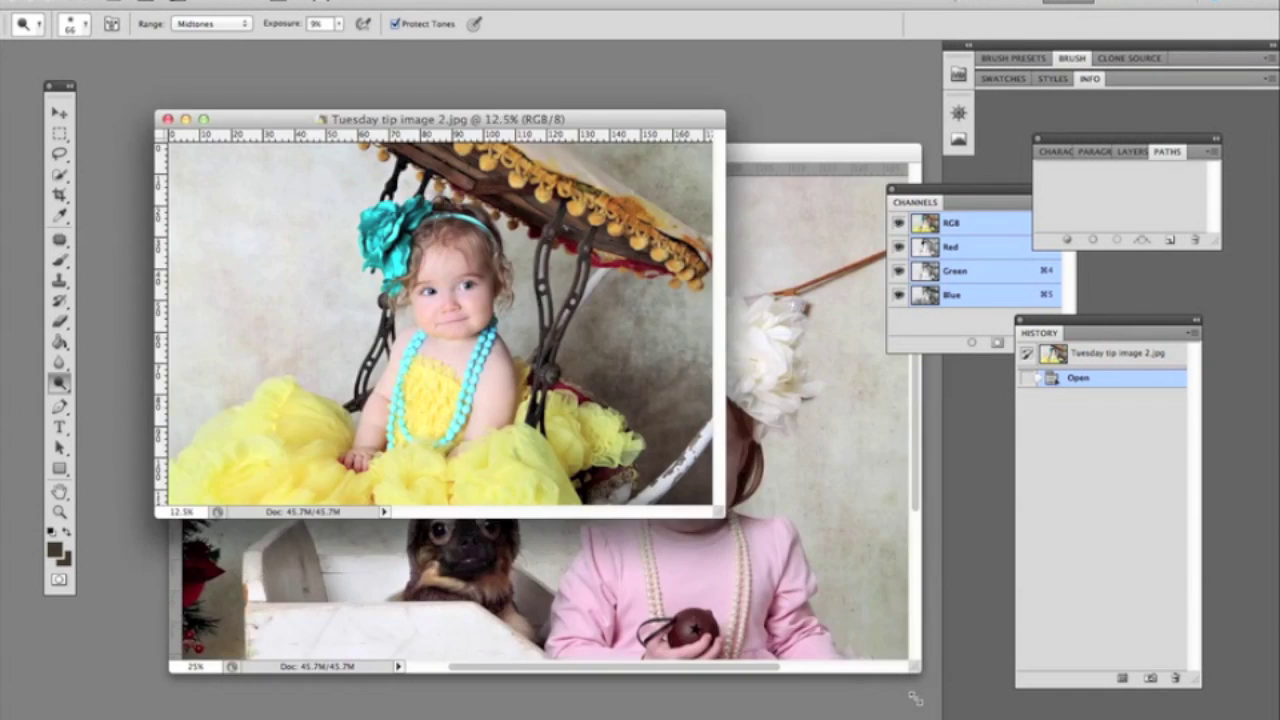
{"action": "key", "text": "super+equal"}
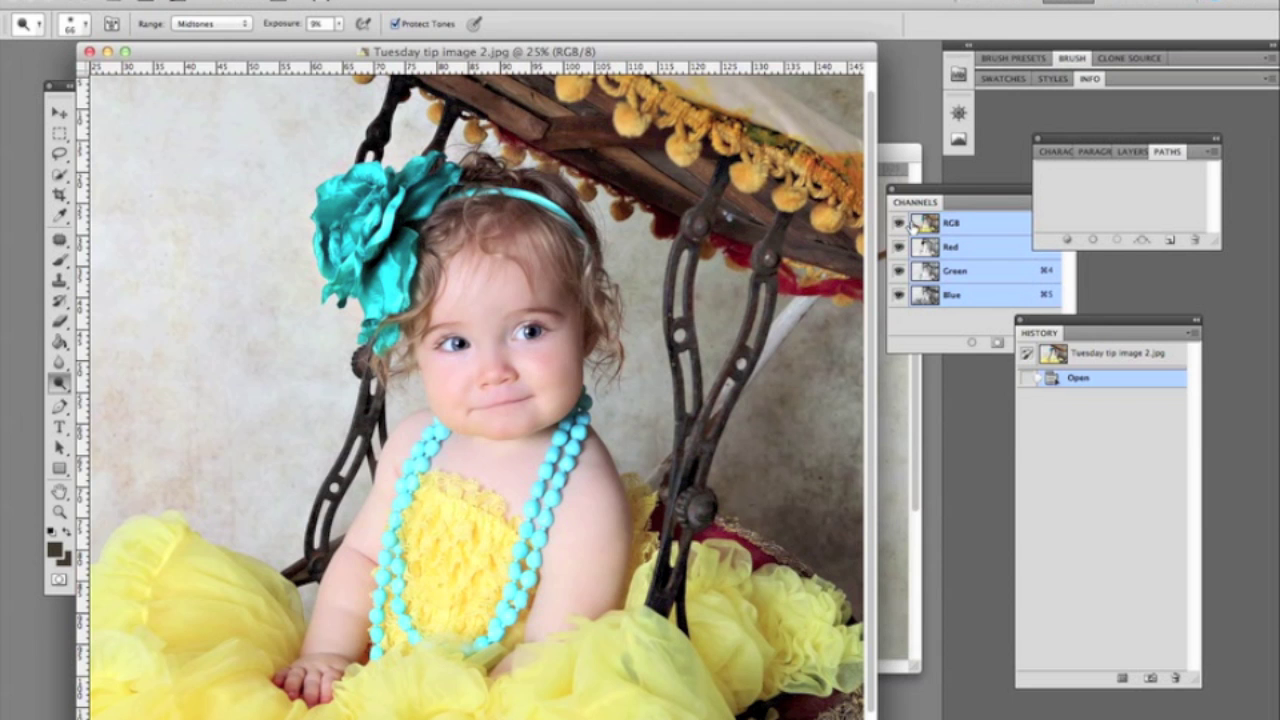
Make Blue the active channel while displaying the full-colour composite, and set the Dodge brush size to 100.
{"action": "left_click", "coordinate": [960, 294]}
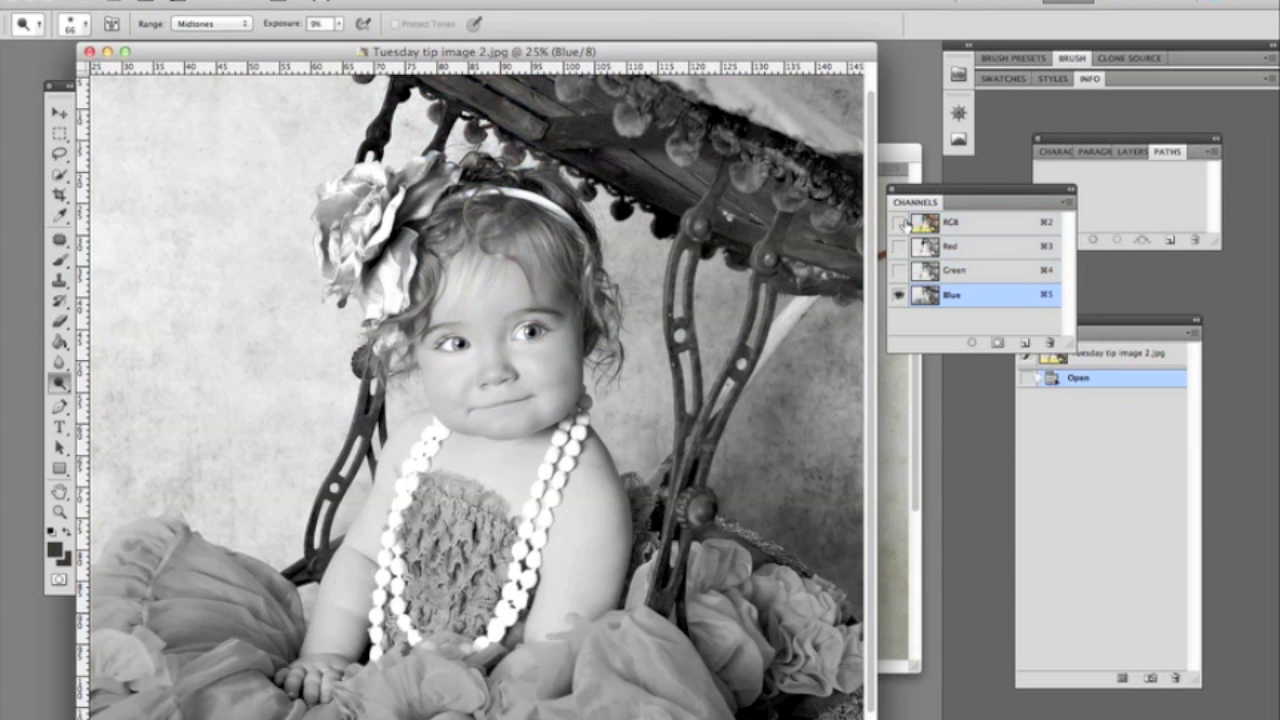
{"action": "left_click", "coordinate": [901, 222]}
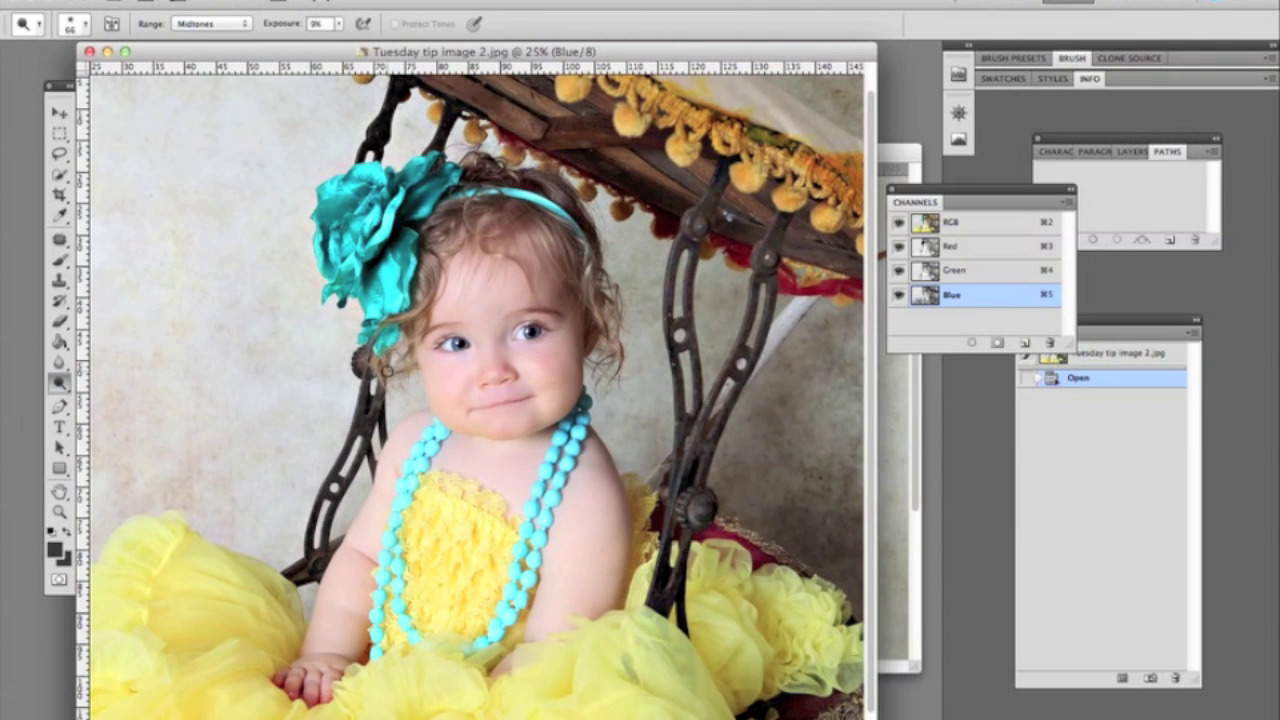
{"action": "left_click", "coordinate": [85, 23]}
{"action": "left_click_drag", "start_coordinate": [91, 72], "coordinate": [110, 72]}
Dodge the Blue channel beneath the girl's chin and along the jaw and lower cheek on the photo's right side of her face.
{"action": "mouse_move", "coordinate": [499, 440]}
{"action": "left_mouse_down"}
{"action": "mouse_move", "coordinate": [468, 434]}
{"action": "mouse_move", "coordinate": [505, 440]}
{"action": "mouse_move", "coordinate": [480, 434]}
{"action": "mouse_move", "coordinate": [492, 448]}
{"action": "left_mouse_up"}
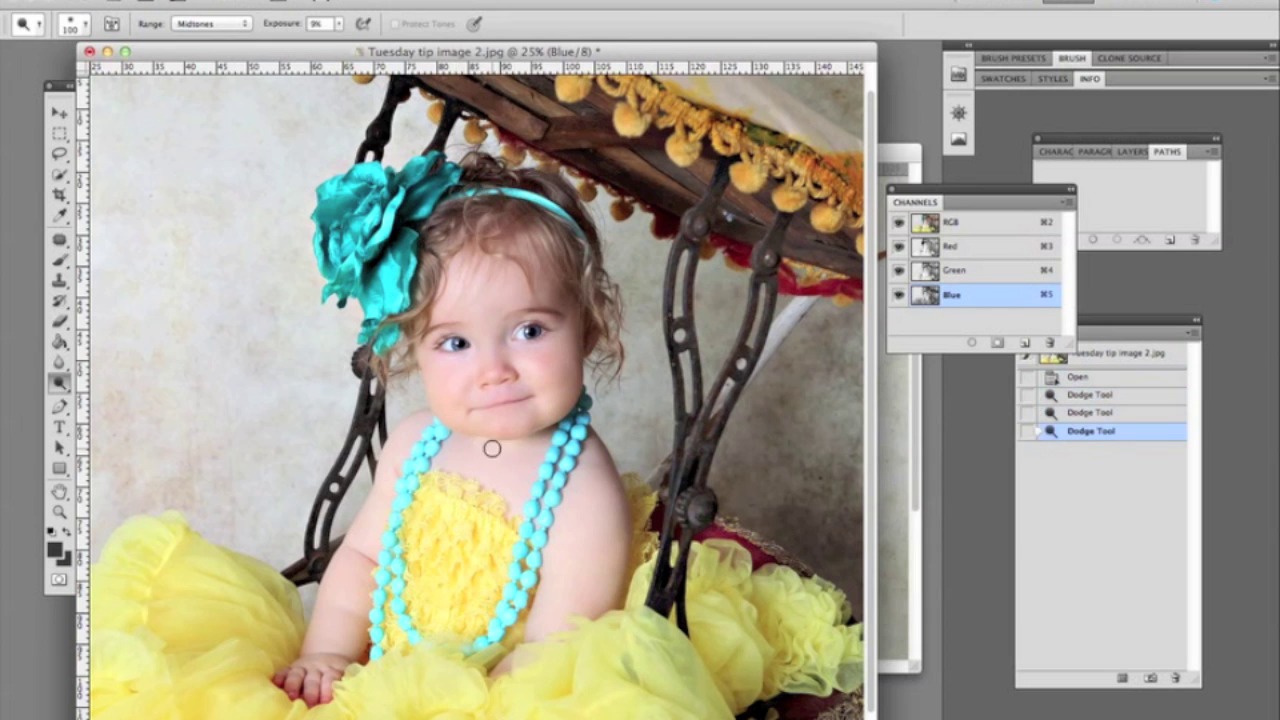
{"action": "left_click", "coordinate": [508, 440]}
{"action": "left_click", "coordinate": [566, 411]}
{"action": "left_click", "coordinate": [566, 378]}
{"action": "left_click", "coordinate": [548, 402]}
{"action": "left_click", "coordinate": [568, 370]}
{"action": "left_click", "coordinate": [566, 405]}
{"action": "left_click", "coordinate": [552, 450]}
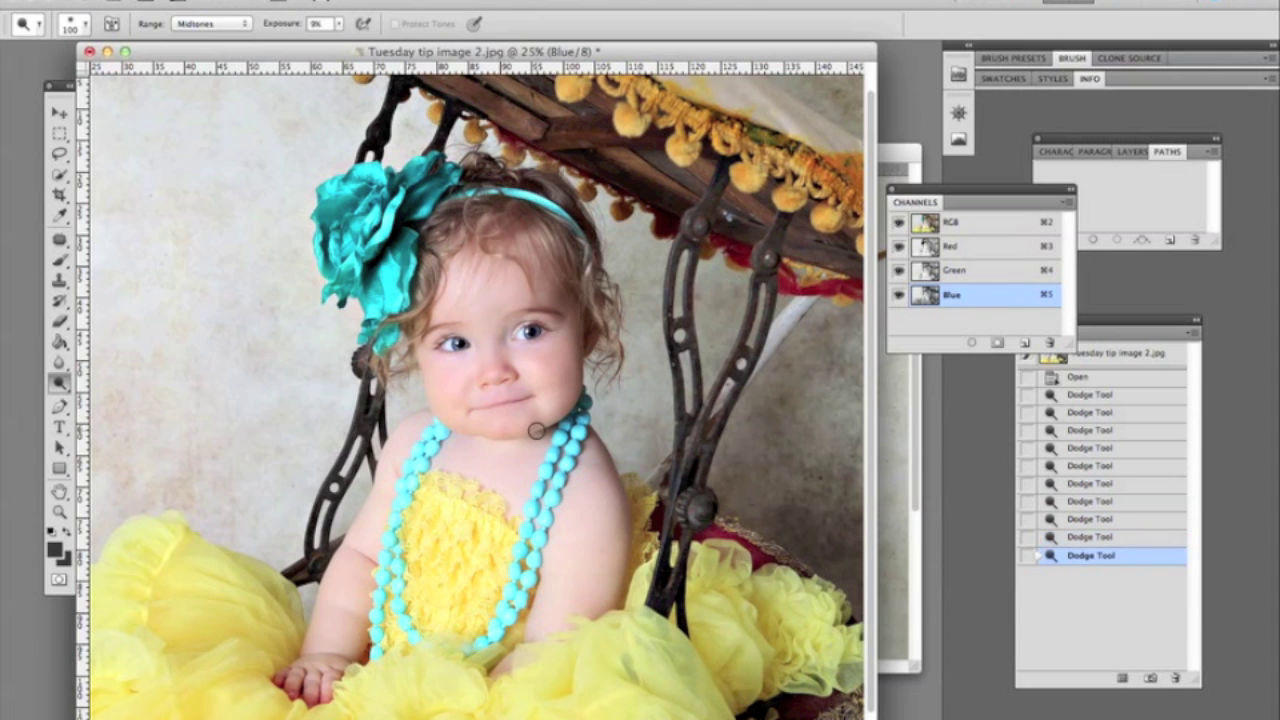
Dodge the Blue channel under the chin and over the jaw and cheek on the photo's left side of her face.
{"action": "left_click", "coordinate": [446, 428]}
{"action": "left_click", "coordinate": [485, 438]}
{"action": "left_click", "coordinate": [485, 438]}
{"action": "left_click", "coordinate": [449, 382]}
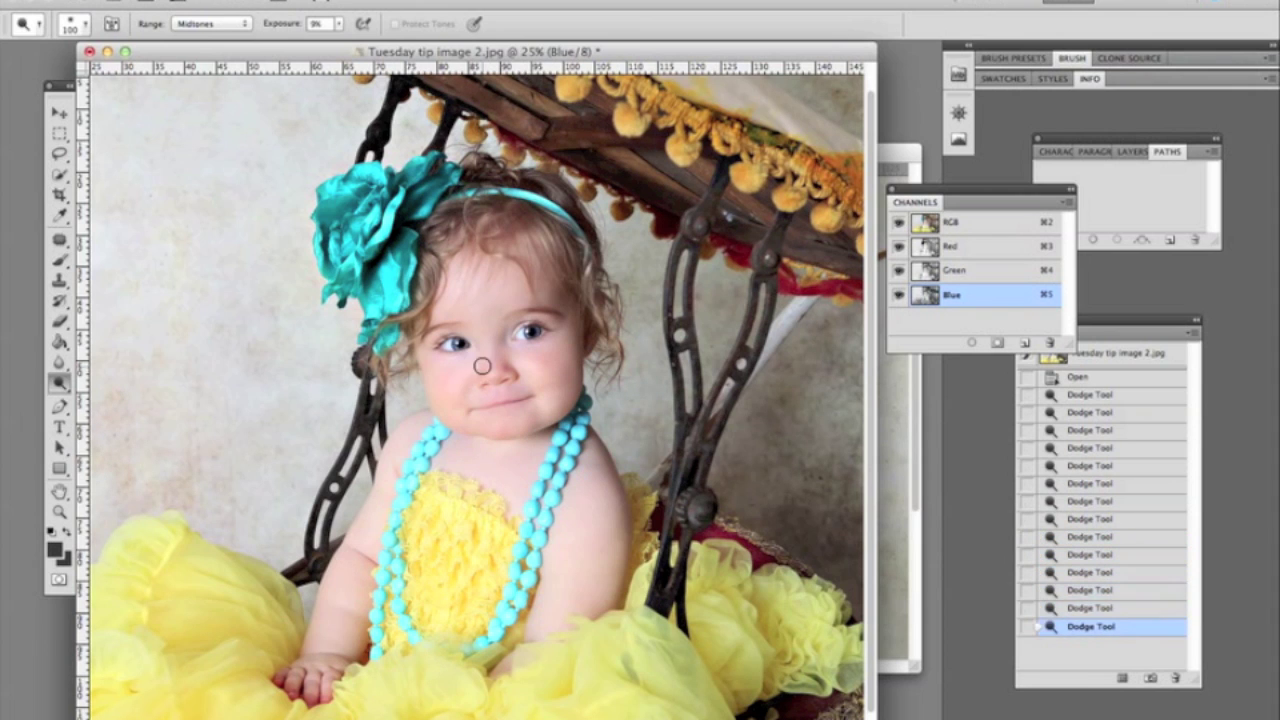
{"action": "left_click", "coordinate": [437, 405]}
{"action": "left_click", "coordinate": [440, 390]}
{"action": "left_click", "coordinate": [437, 414]}
{"action": "left_click", "coordinate": [452, 410]}
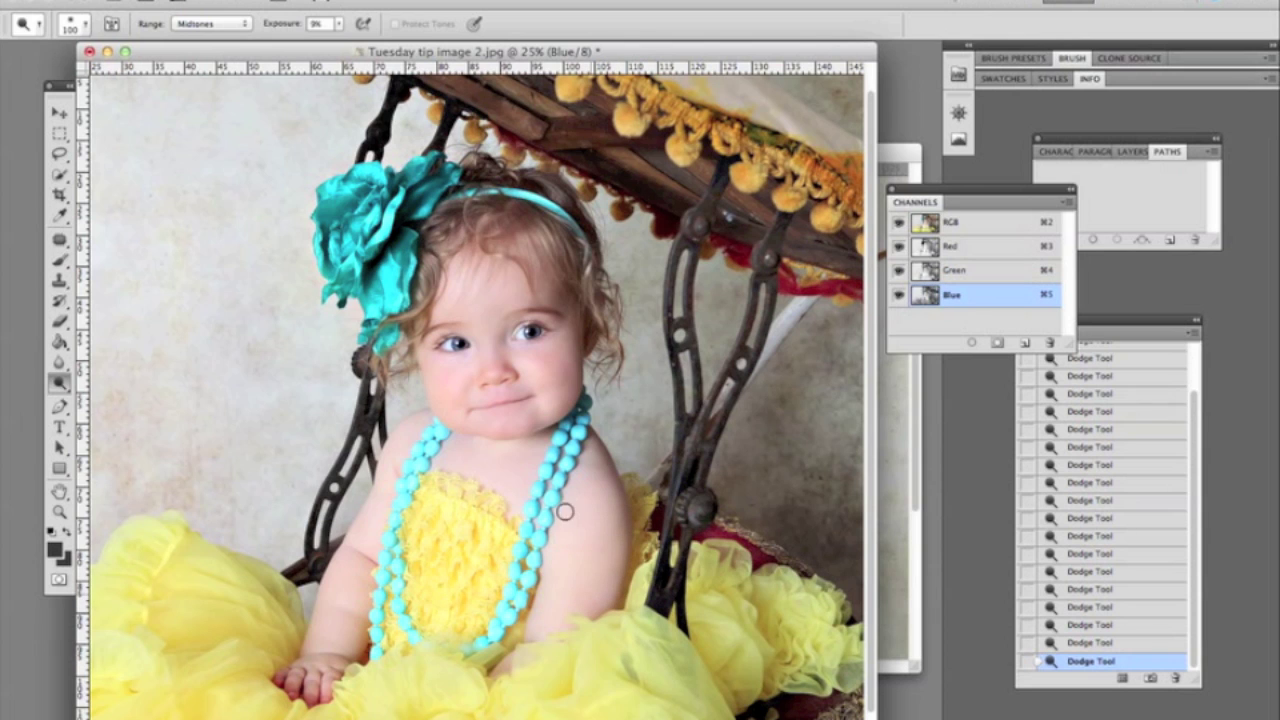
{"action": "mouse_move", "coordinate": [451, 415]}
{"action": "left_mouse_down"}
{"action": "mouse_move", "coordinate": [443, 386]}
{"action": "mouse_move", "coordinate": [530, 420]}
{"action": "mouse_move", "coordinate": [482, 369]}
{"action": "left_mouse_up"}
Compare the original snapshot of image 2 with its latest dodged state in the history.
{"action": "scroll", "coordinate": [1194, 409], "scroll_direction": "up", "scroll_amount": 3}
{"action": "left_click", "coordinate": [1138, 356]}
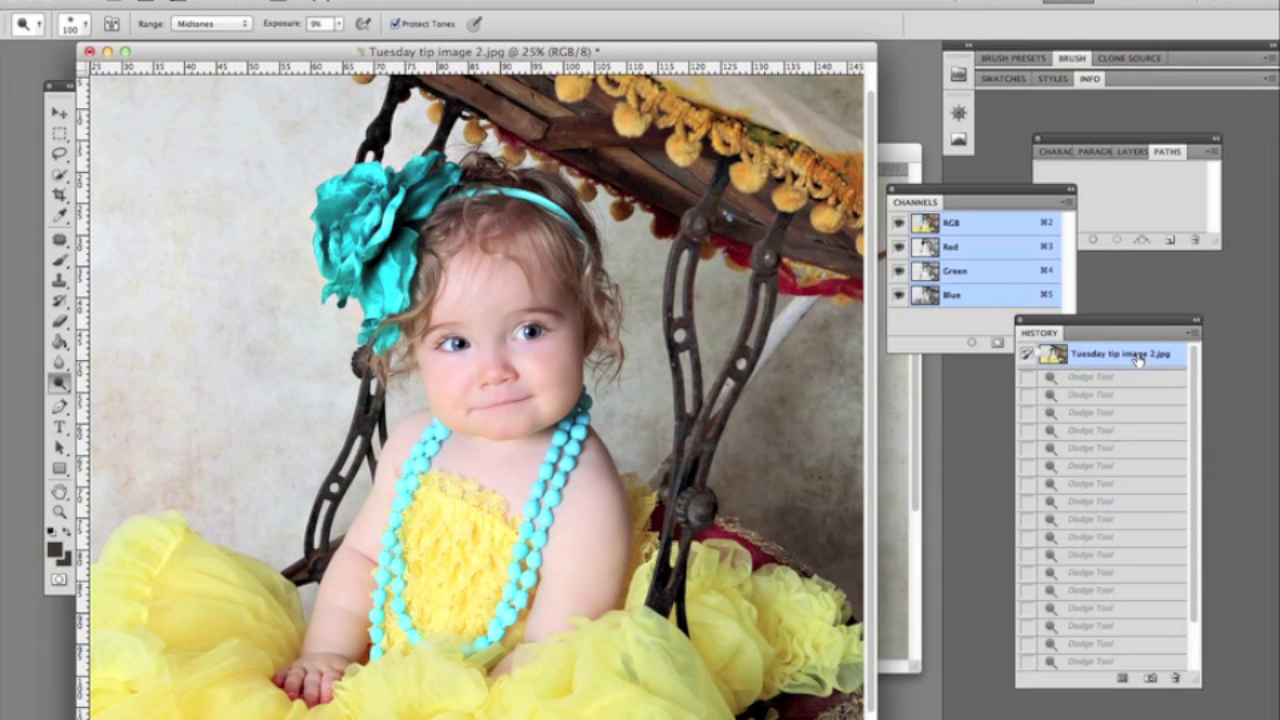
{"action": "scroll", "coordinate": [1193, 541], "scroll_direction": "down", "scroll_amount": 2}
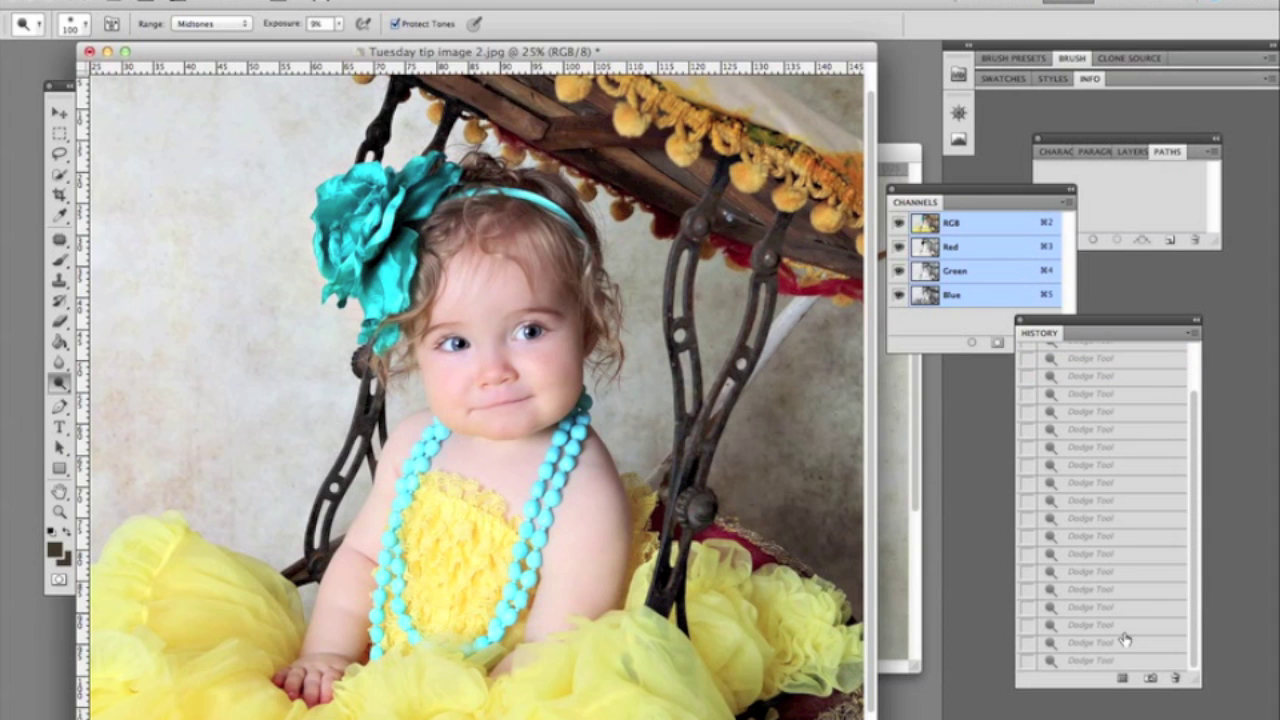
{"action": "left_click", "coordinate": [1110, 662]}
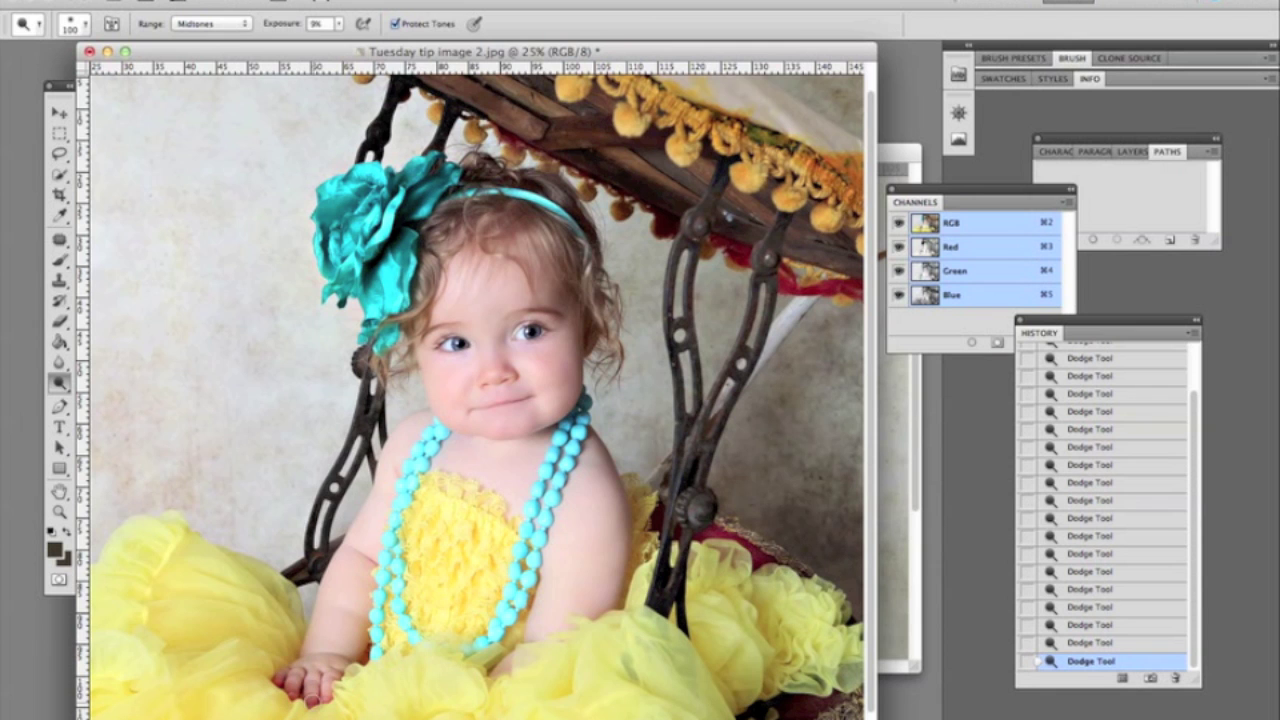
Activate the Green channel with the full-colour composite displayed, and switch the active channel to Red.
{"action": "left_click", "coordinate": [960, 271]}
{"action": "left_click", "coordinate": [899, 223]}
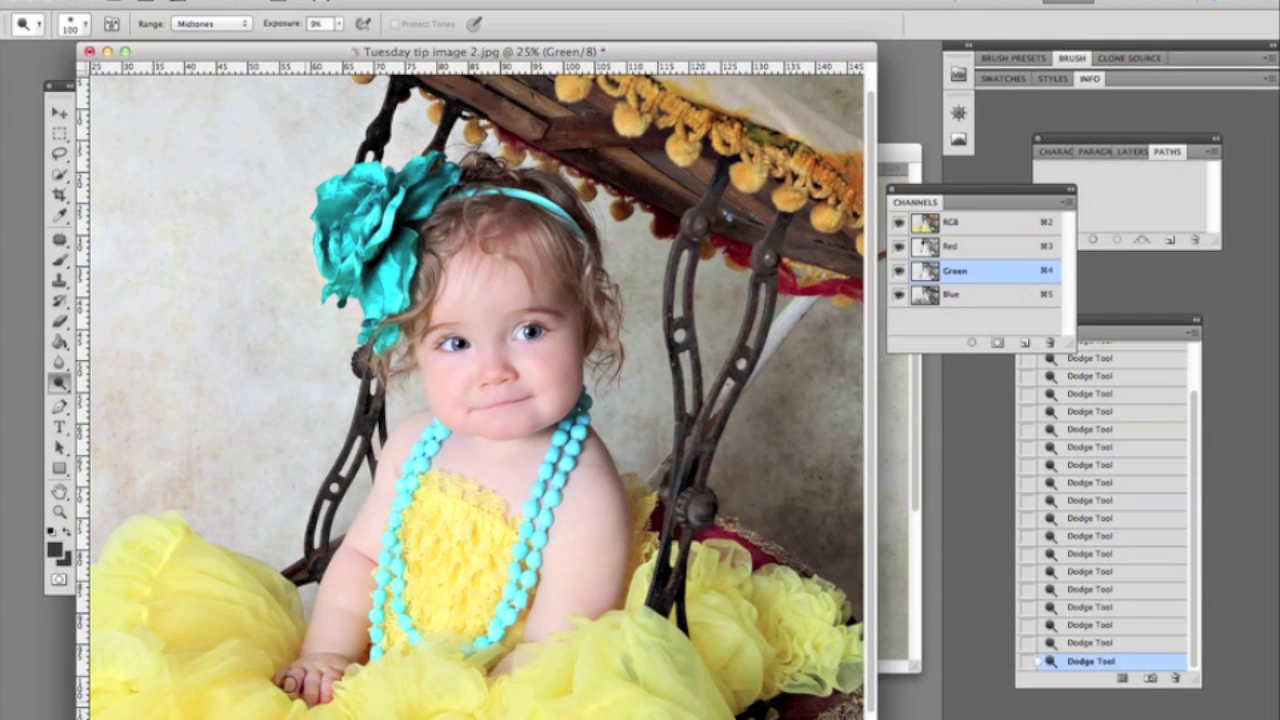
{"action": "left_click", "coordinate": [970, 248]}
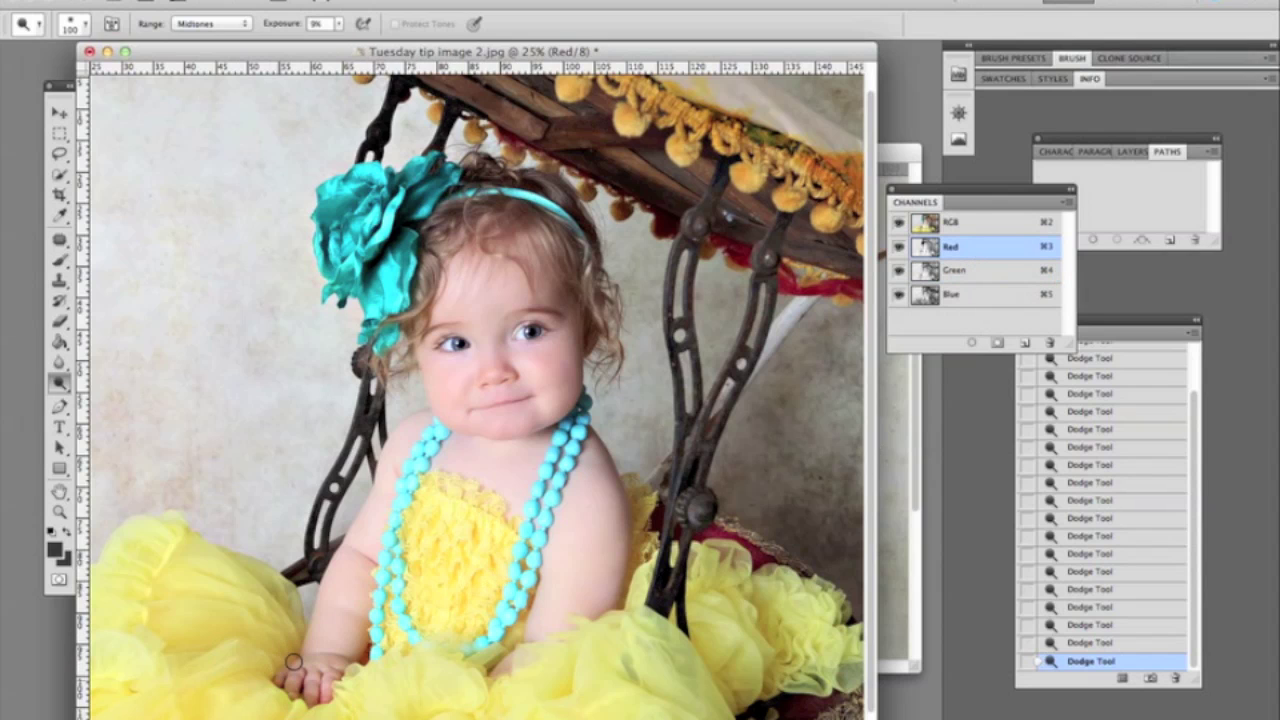